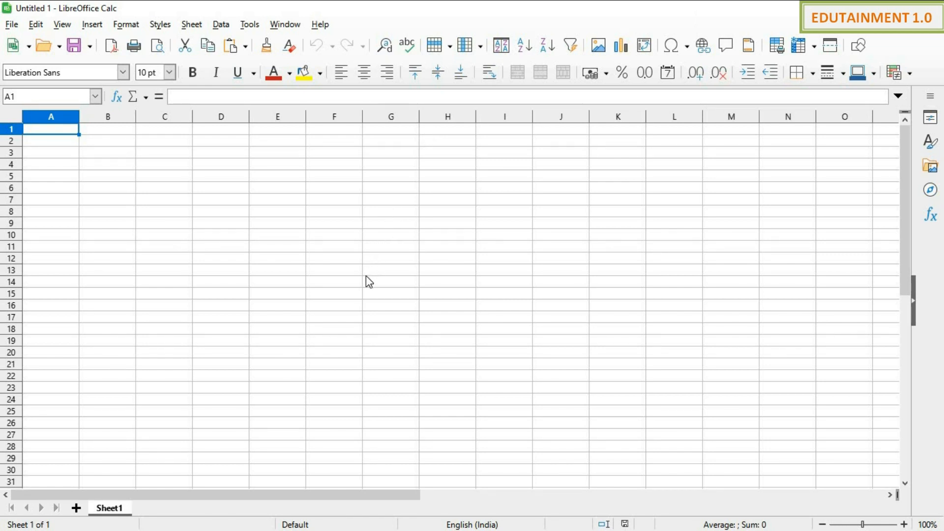
# Step: Save the blank spreadsheet to the Desktop as an ODF Spreadsheet named one
pyautogui.keyDown('ctrl'); pyautogui.scroll(10, 359, 307); pyautogui.keyUp('ctrl')
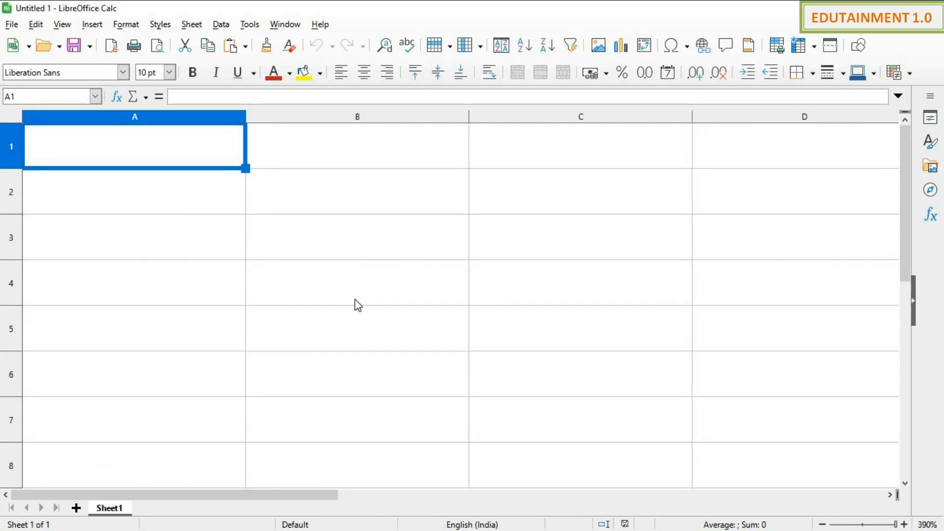
pyautogui.hotkey('ctrl', 's')
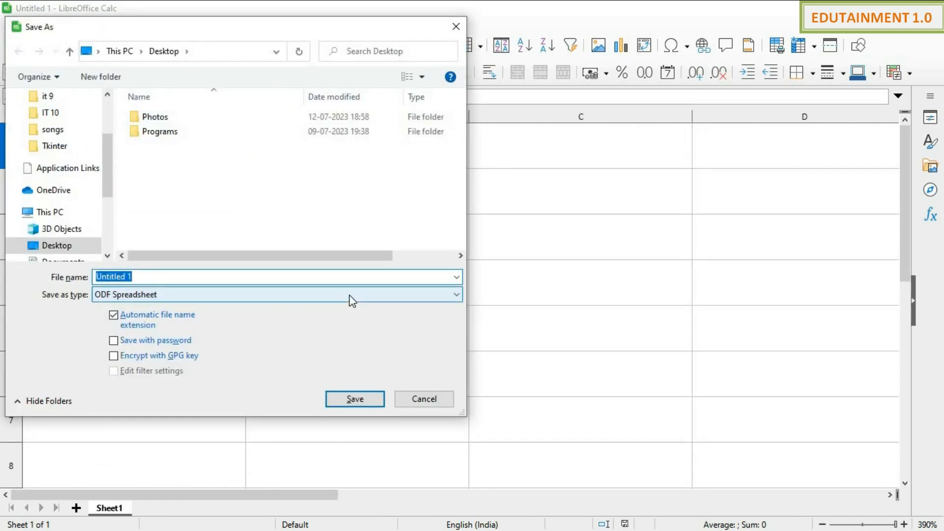
pyautogui.write('one')
pyautogui.press('Return')
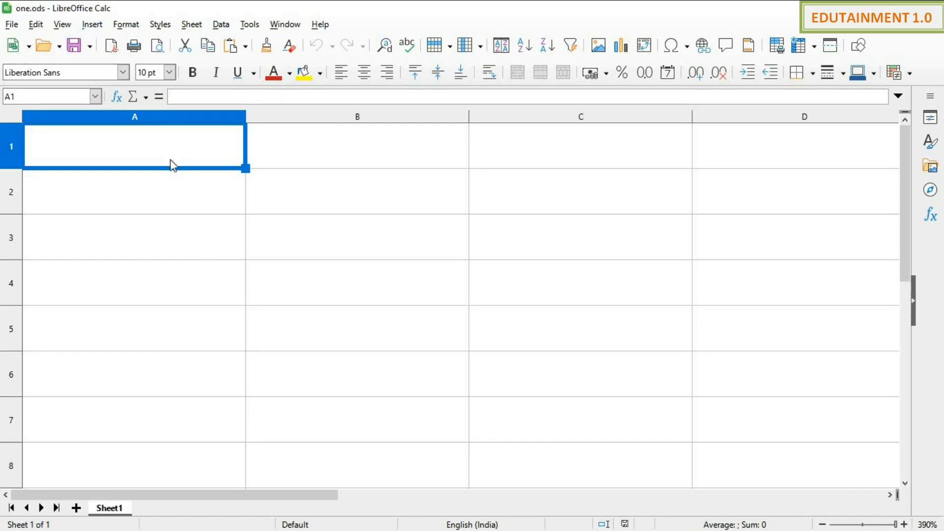
# Step: Enter the numbers 12, 13, 34, 56 and 78 in cells A1 to A5
pyautogui.write('12')
pyautogui.press('Return')
pyautogui.write('1')
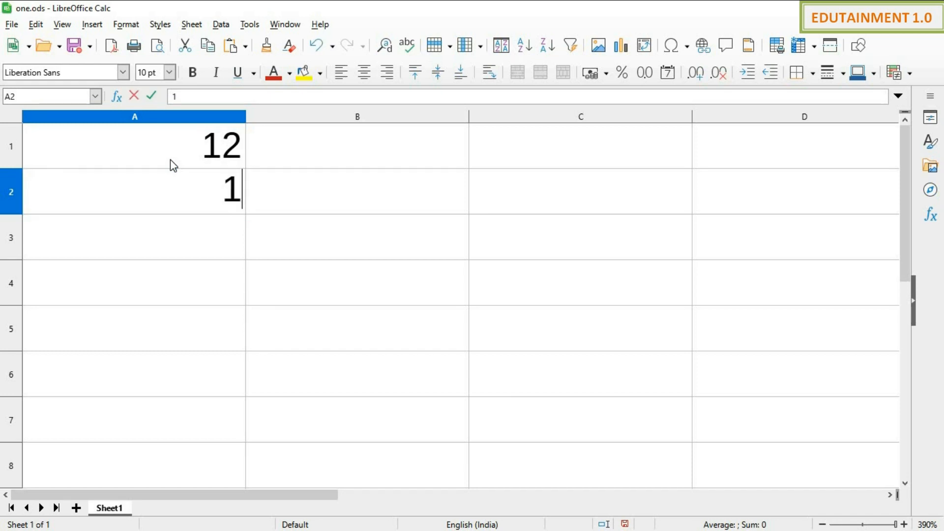
pyautogui.write('3')
pyautogui.press('Return')
pyautogui.write('34')
pyautogui.press('Return')
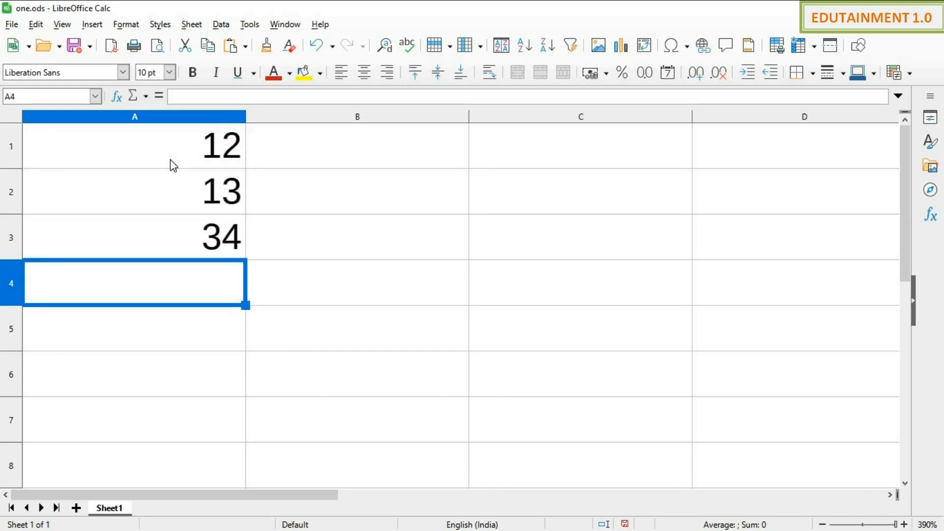
pyautogui.write('56')
pyautogui.press('Return')
pyautogui.write('78')
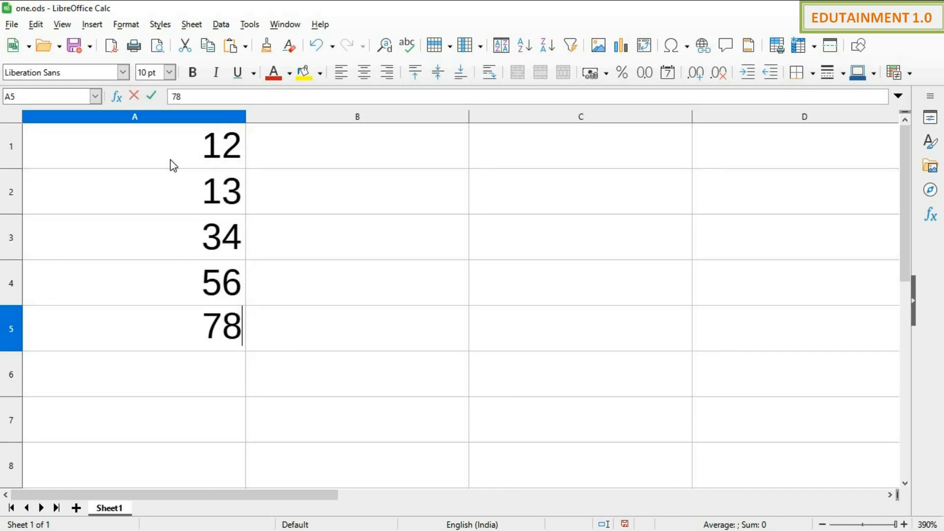
pyautogui.press('Return')
pyautogui.scroll(-1, 323, 270)
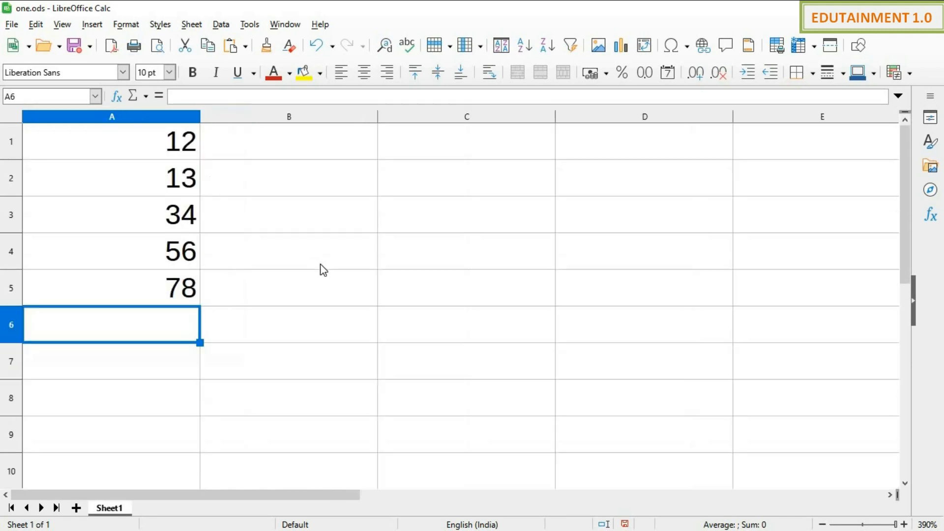
pyautogui.scroll(-3, 323, 269)
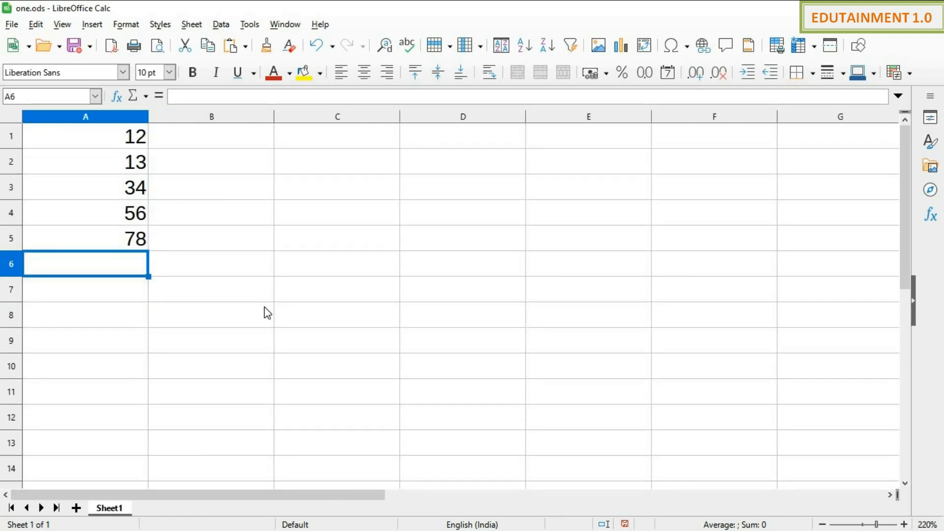
# Step: Create a new spreadsheet, maximize its window and save it to the Desktop under the name two
pyautogui.hotkey('ctrl', 'n')
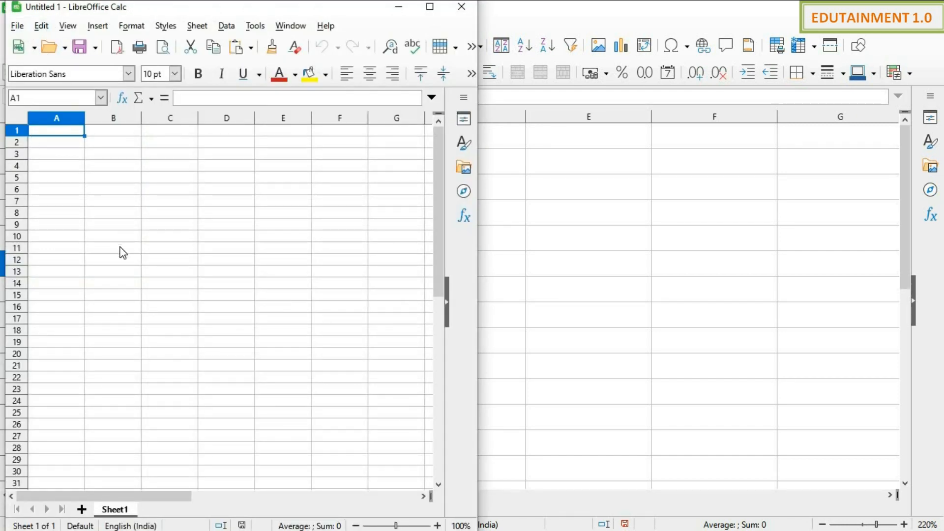
pyautogui.press('super+Up')
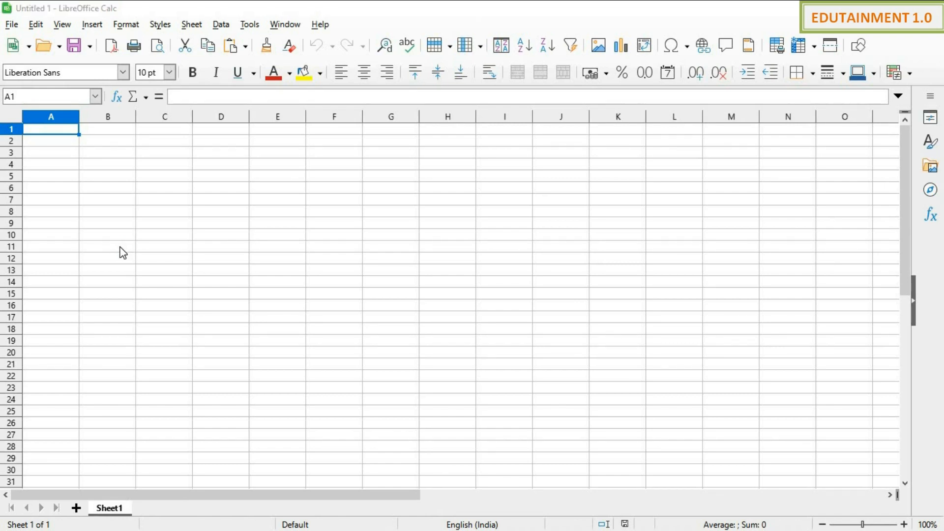
pyautogui.hotkey('ctrl', 's')
pyautogui.write('two')
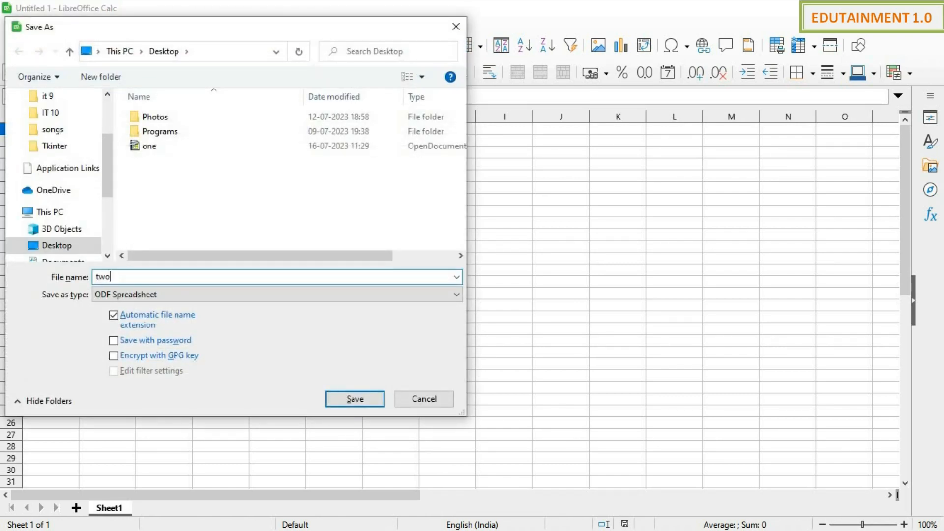
pyautogui.press('Return')
# Step: Arrange the two spreadsheet windows side by side, with one.ods on the left half and two.ods on the right half
pyautogui.scroll(8, 188, 253)
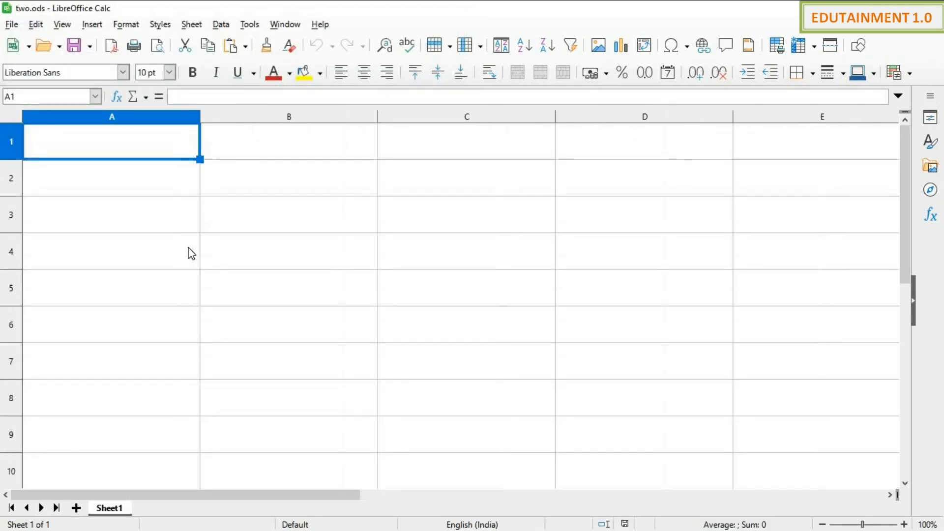
pyautogui.press('super+Right')
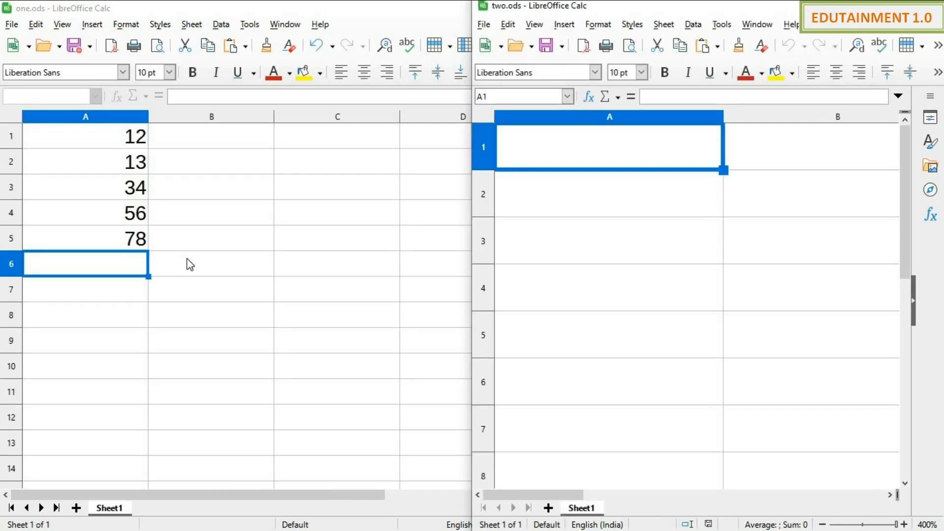
pyautogui.click(250, 243)
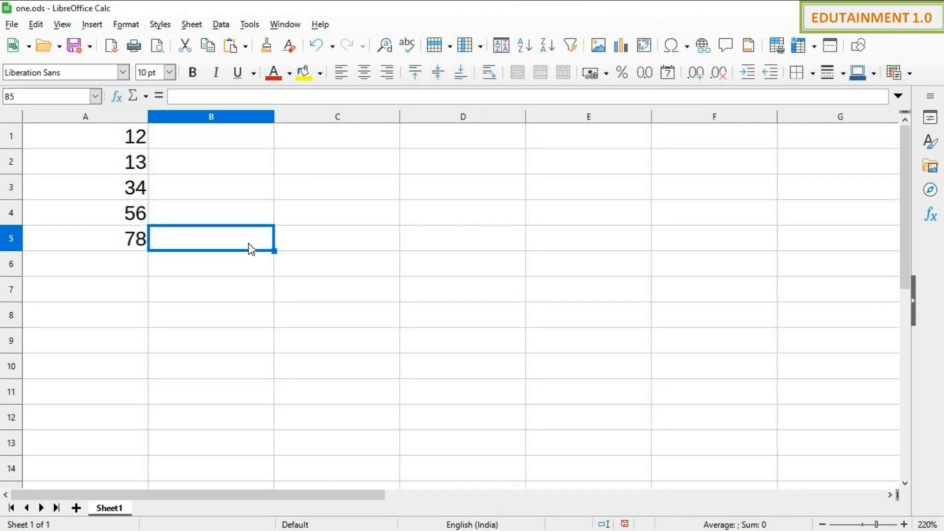
pyautogui.press('super+Left')
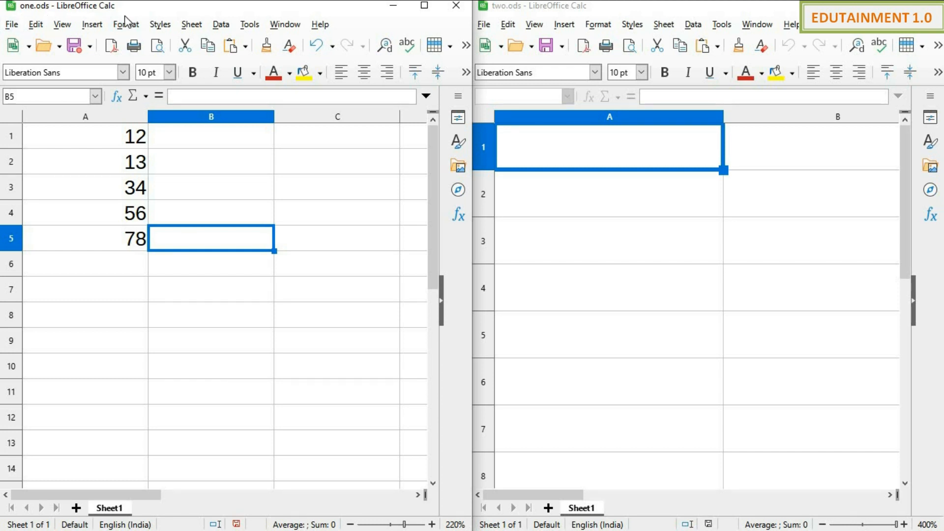
# Step: In cell A1 of two.ods, enter a formula multiplying 2 by cell A1 of Sheet1 in one.ods
pyautogui.click(594, 158)
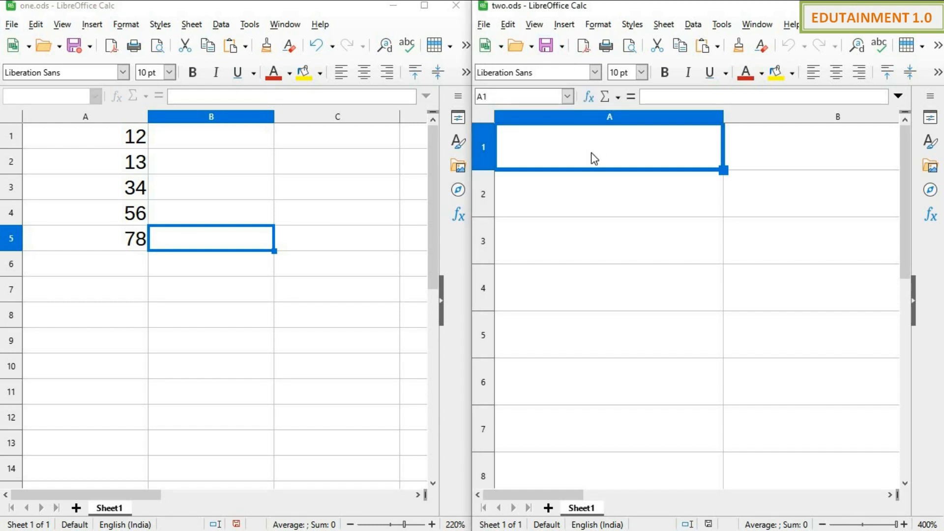
pyautogui.write('=')
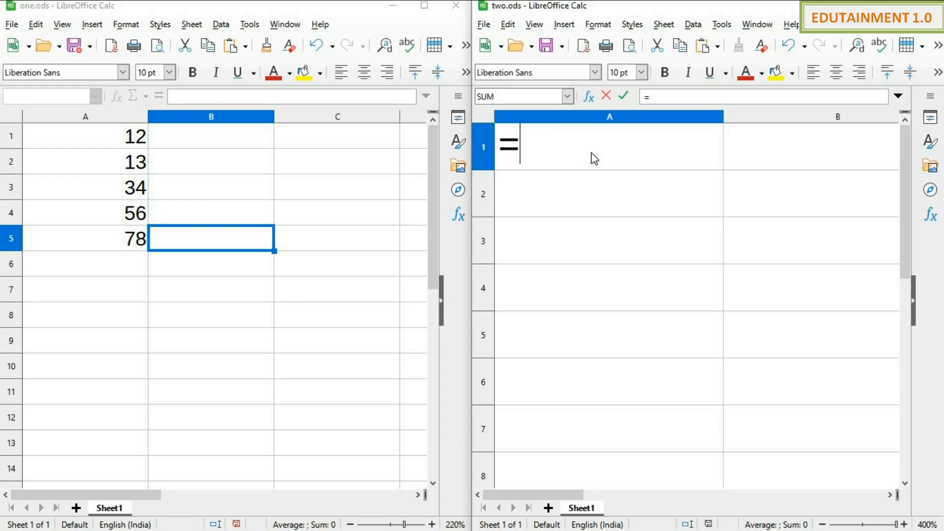
pyautogui.write('2')
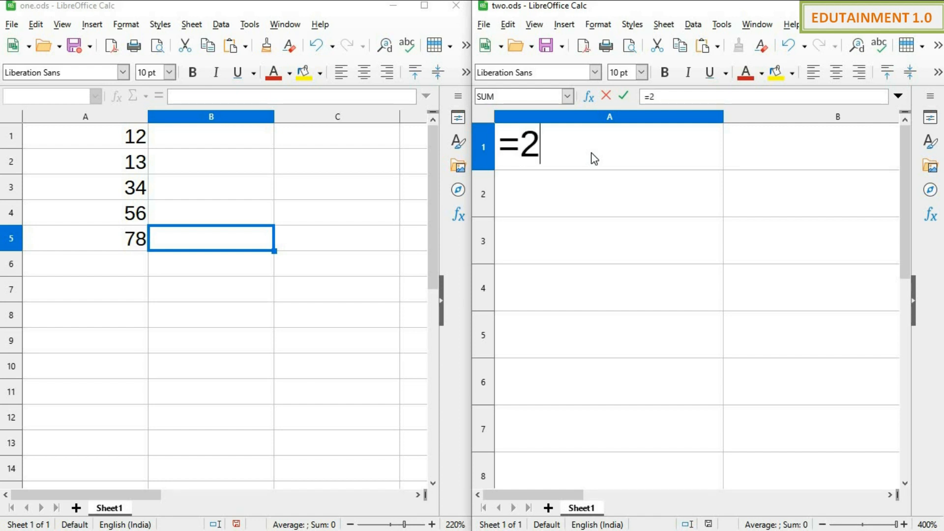
pyautogui.write('*')
pyautogui.click(757, 24)
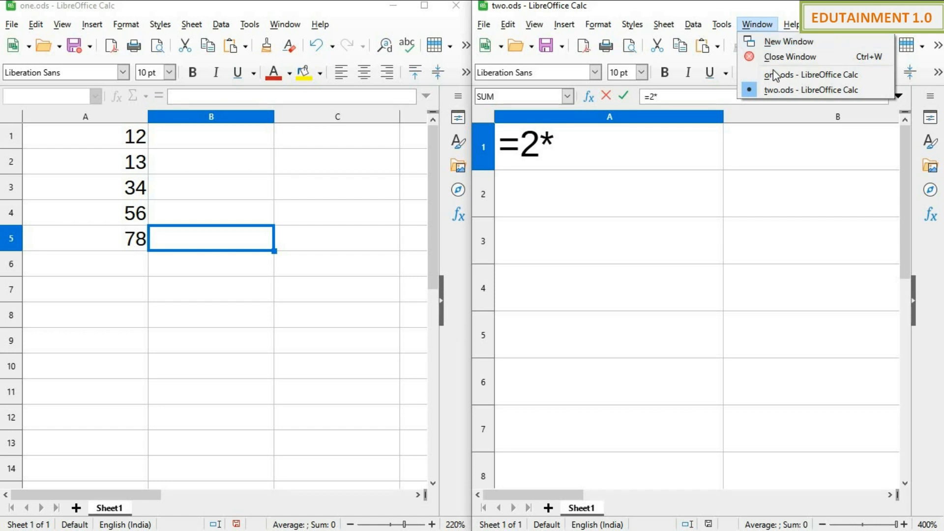
pyautogui.click(800, 82)
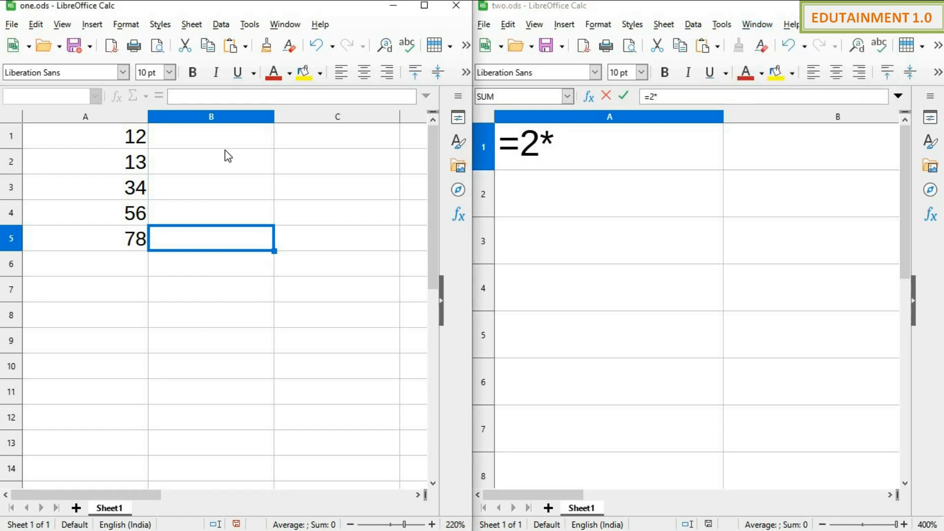
pyautogui.click(110, 139)
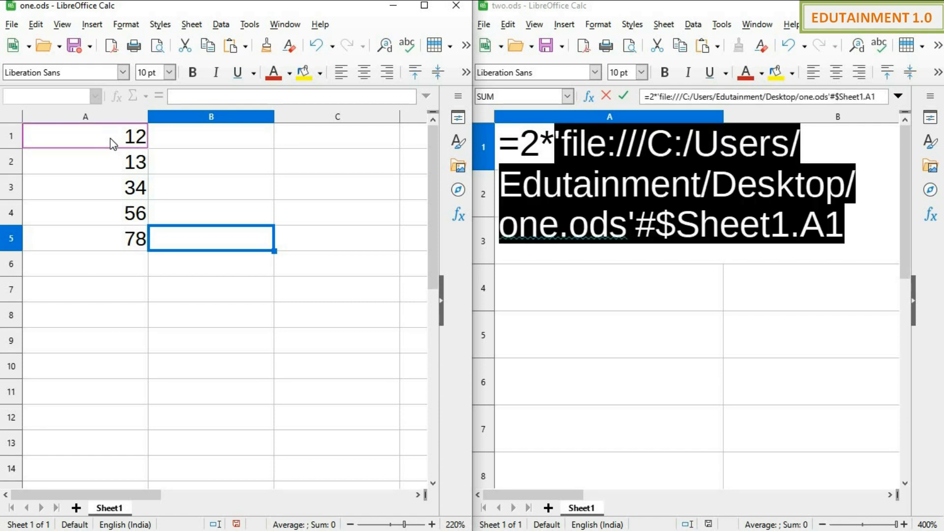
pyautogui.press('Return')
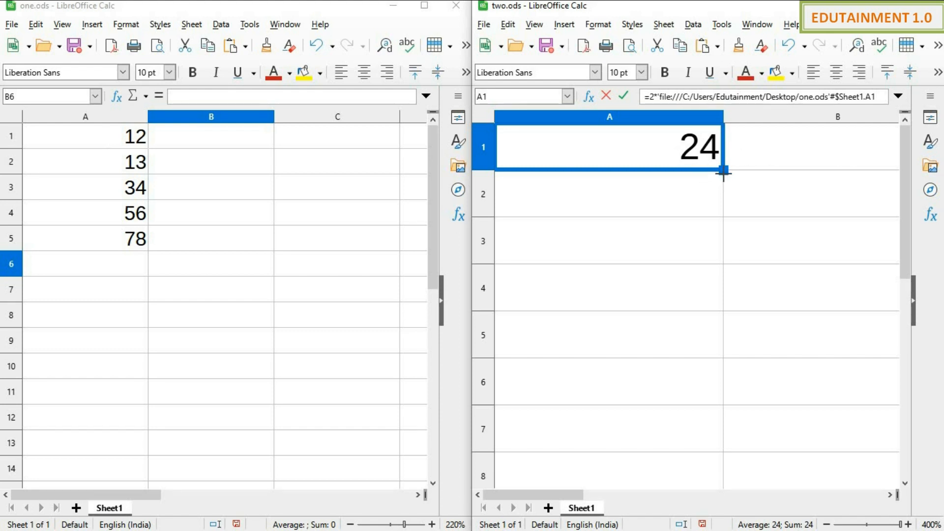
# Step: Fill the A1 formula down to A5 in two.ods and maximize its window to inspect the external reference in A1
pyautogui.moveTo(723, 172); pyautogui.dragTo(732, 350)
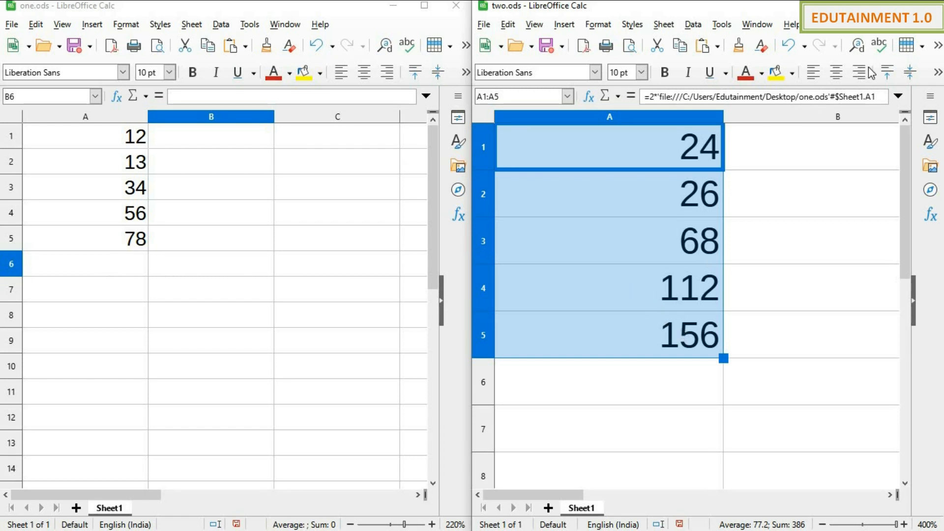
pyautogui.click(896, 6)
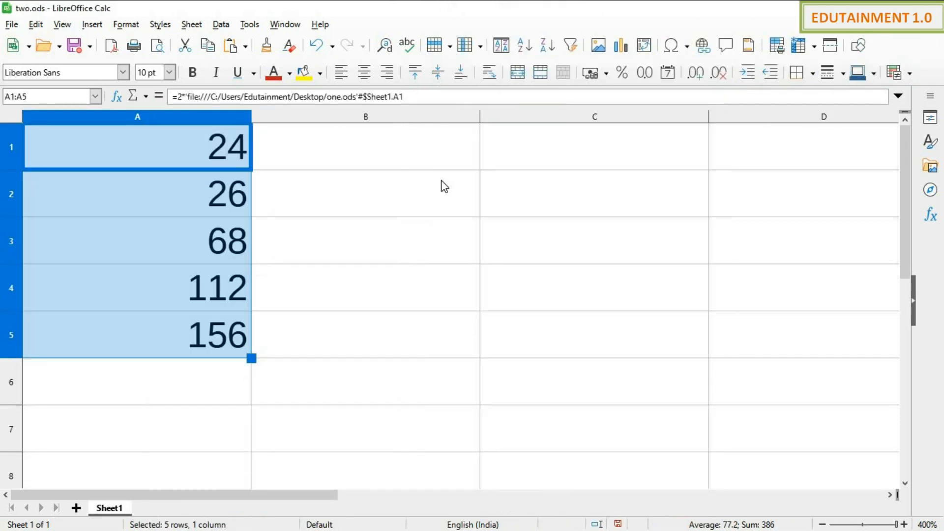
pyautogui.click(406, 96)
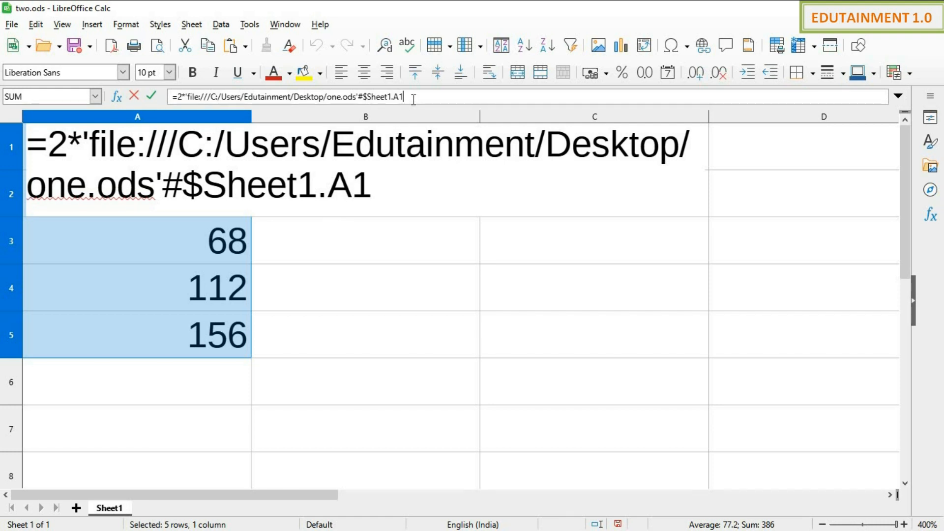
pyautogui.press('Return')
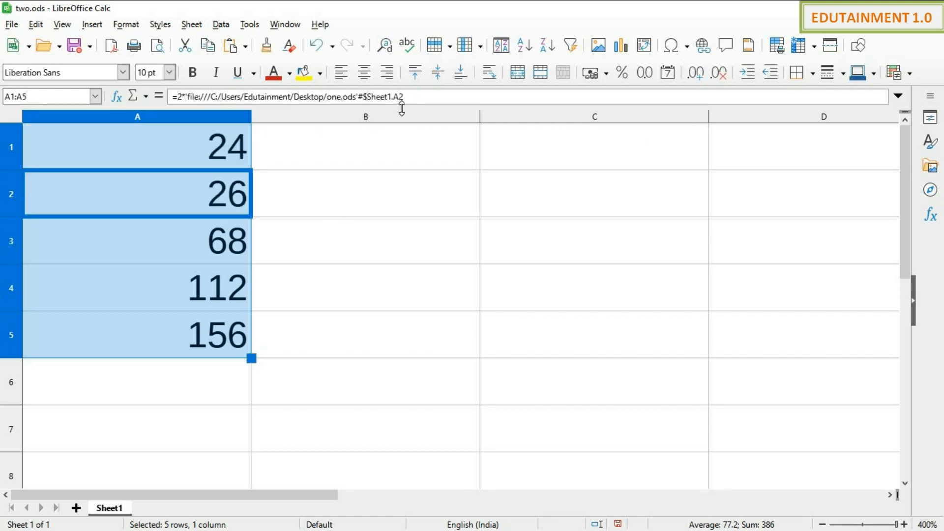
# Step: Enter the headings "absolute" in cell B1 and "Relative" in cell C1
pyautogui.click(392, 148)
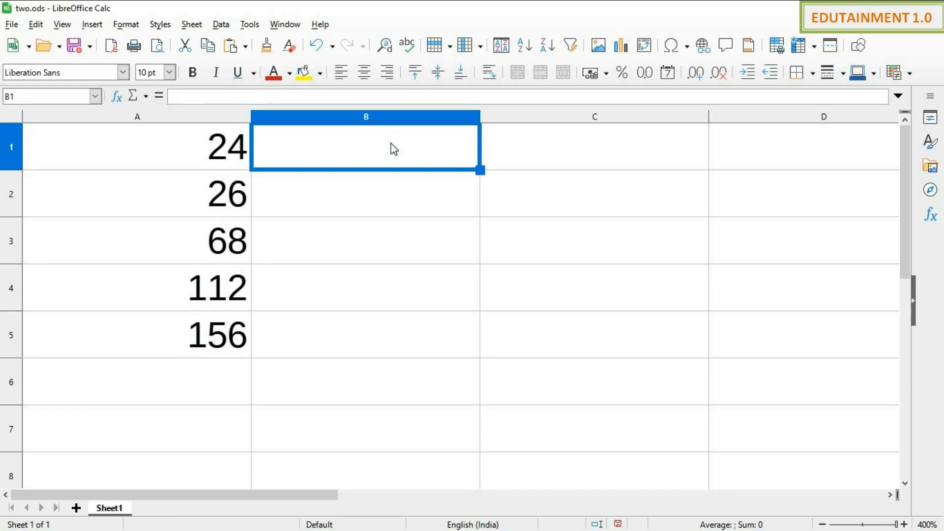
pyautogui.write('absolute')
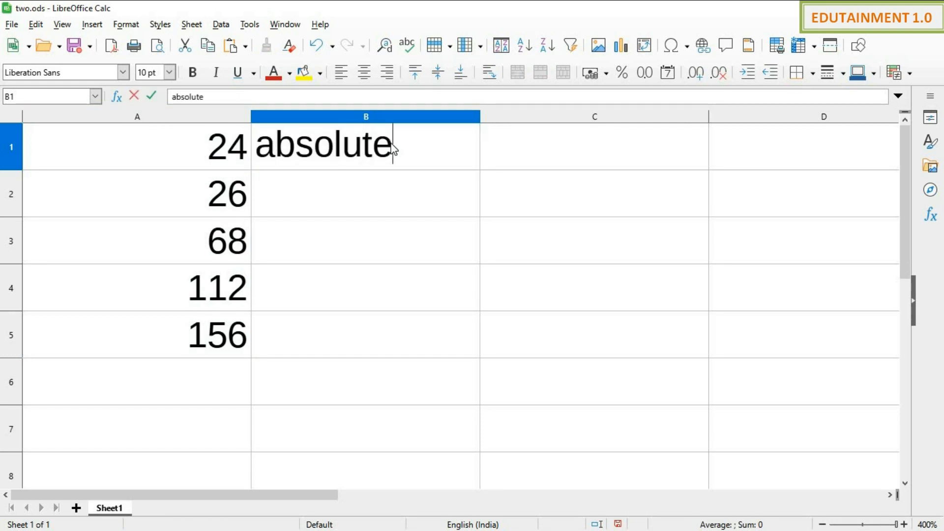
pyautogui.press('Tab')
pyautogui.write('Rel')
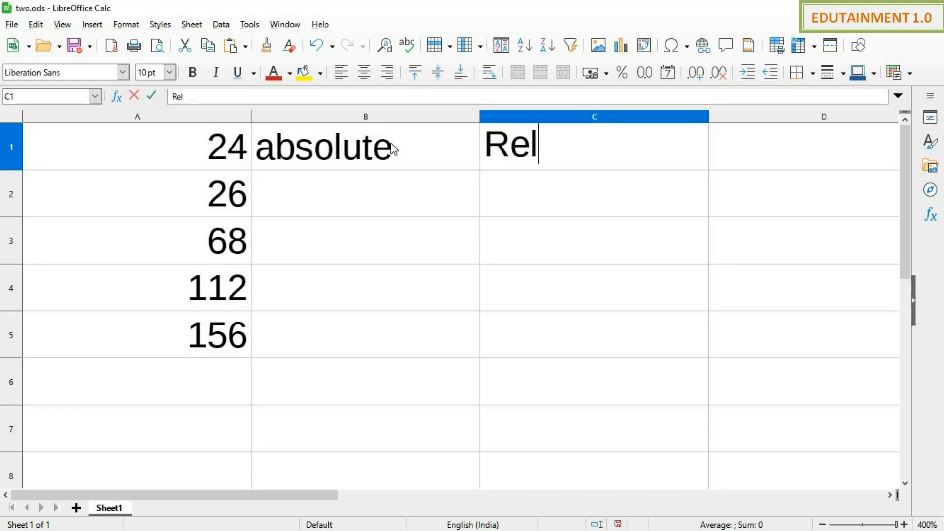
pyautogui.write('ative')
# Step: Enter "Complete address" in cell B2 and widen column B to fit the text
pyautogui.click(343, 192)
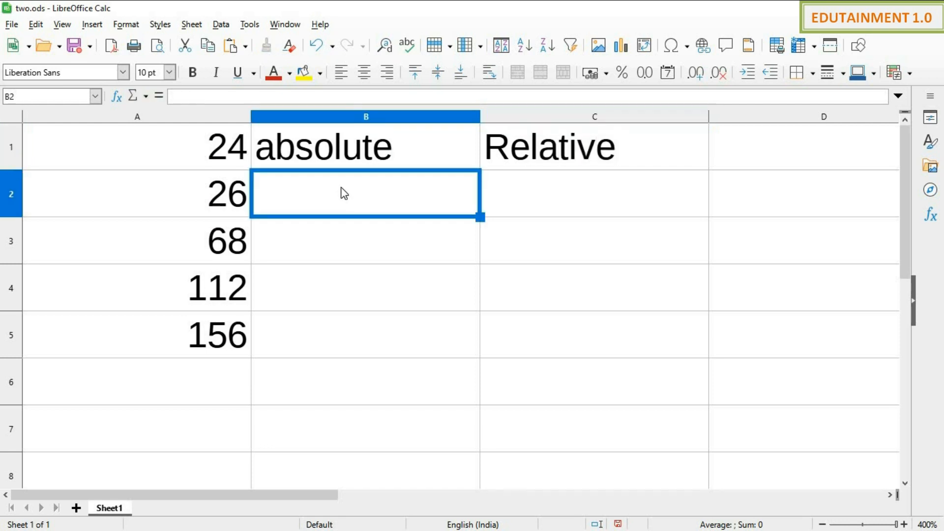
pyautogui.write('Com')
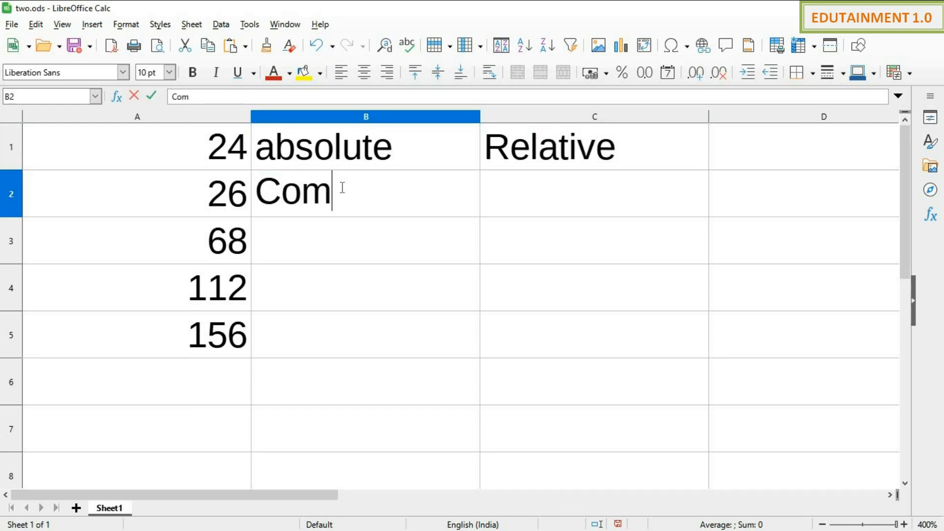
pyautogui.write('plete address')
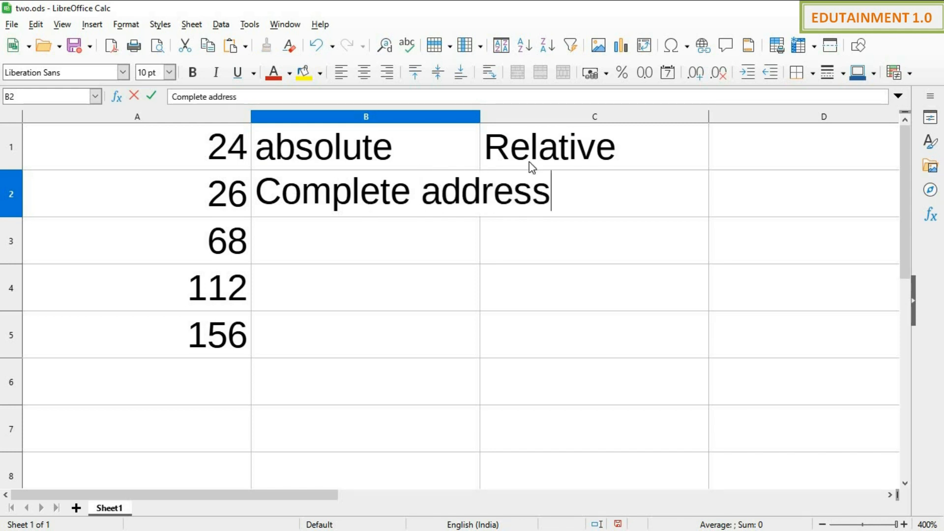
pyautogui.click(481, 120)
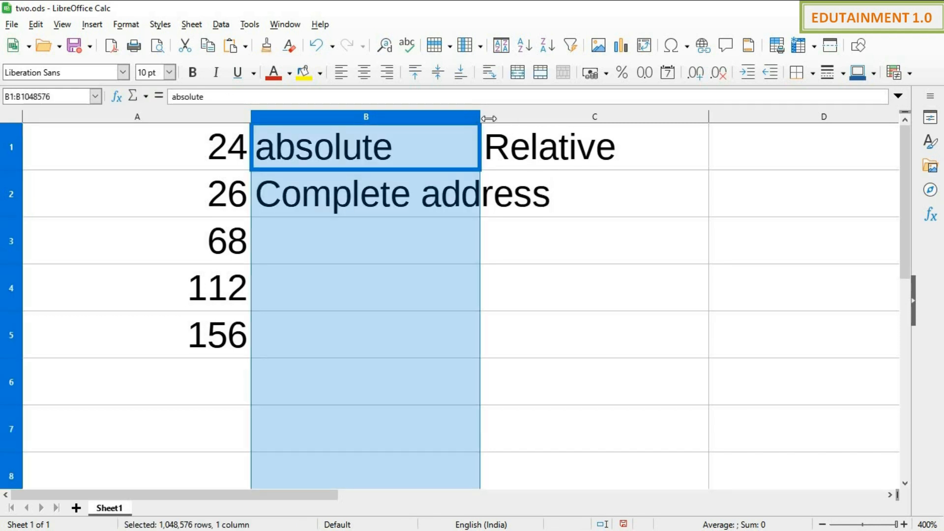
pyautogui.moveTo(481, 120); pyautogui.dragTo(557, 128)
# Step: Enter "current directory" in cell C2 beneath the Relative heading
pyautogui.click(617, 200)
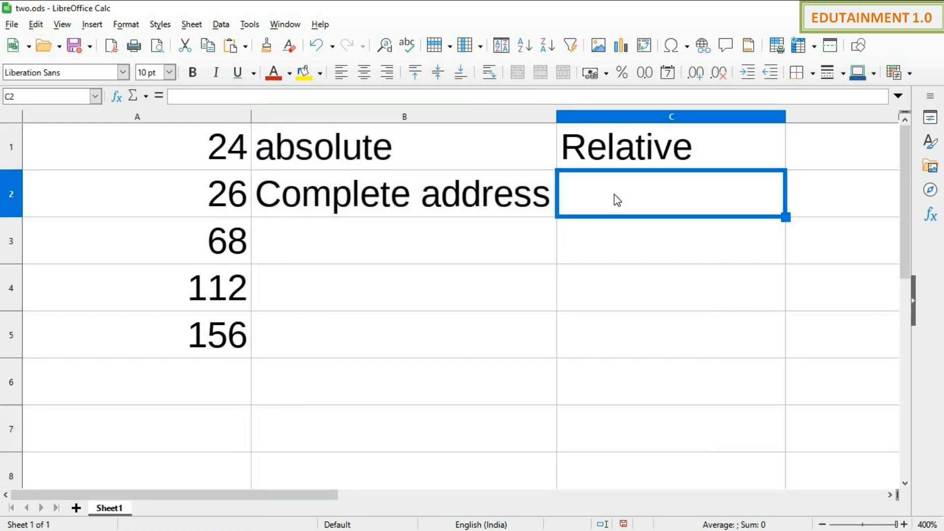
pyautogui.write('current di')
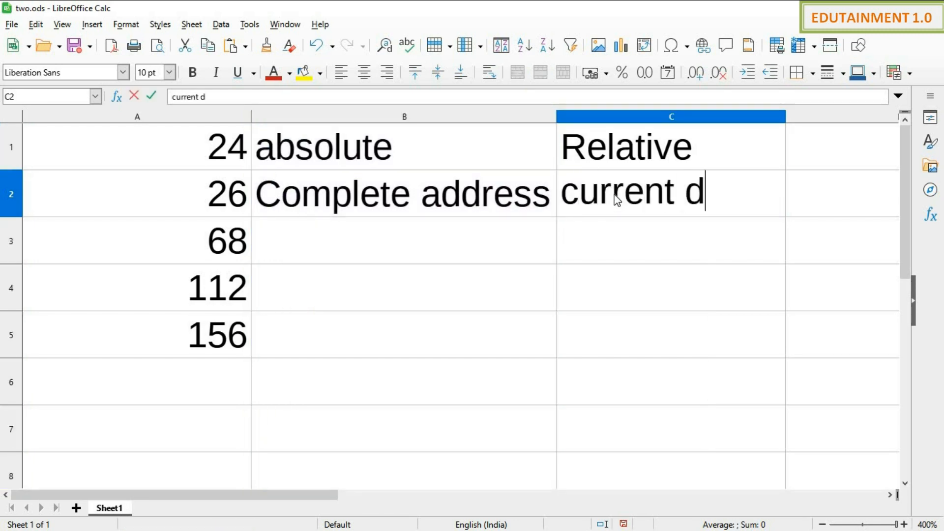
pyautogui.write('rectory')
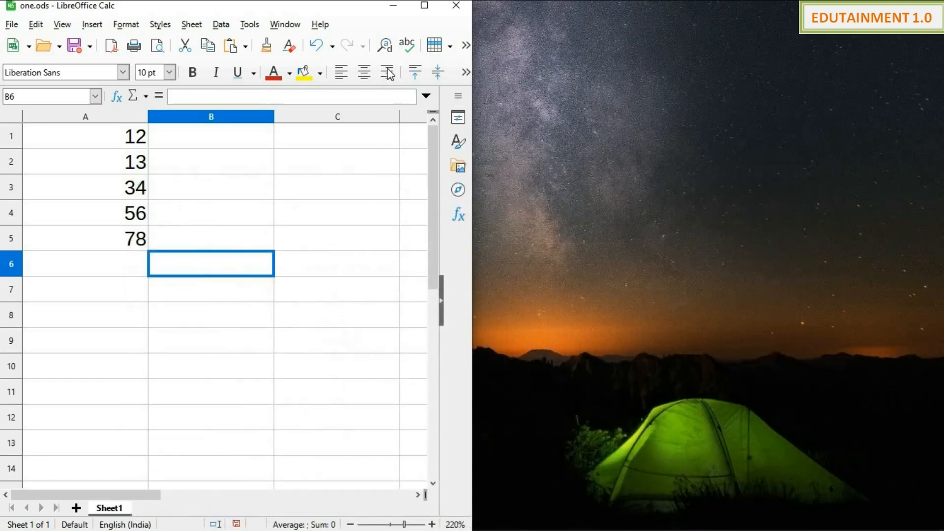
# Step: Minimize one.ods to examine where the one and two files are stored on the desktop, and return to two.ods
pyautogui.click(393, 6)
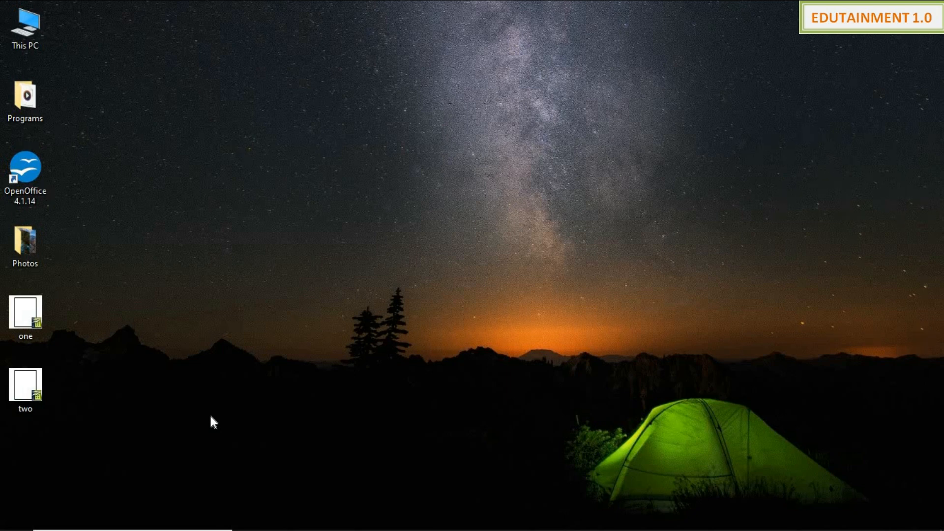
pyautogui.hotkey('alt', 'Tab')
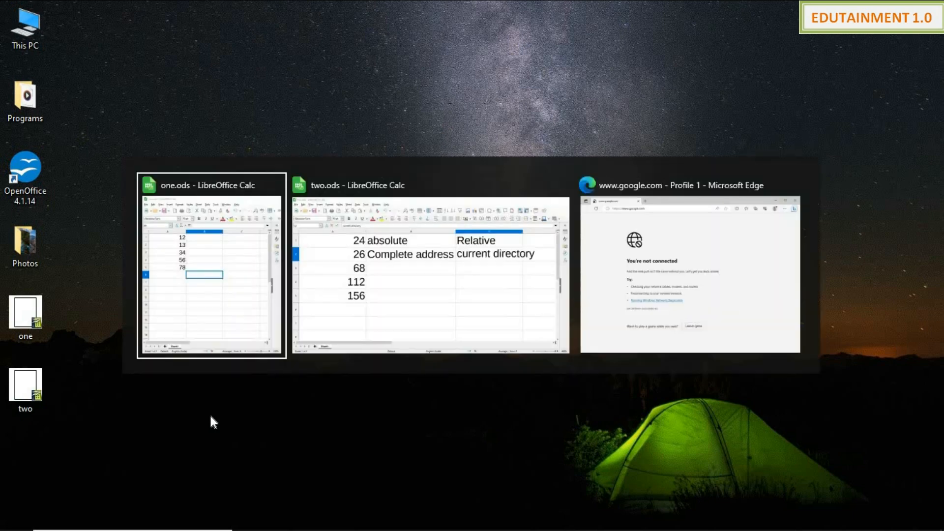
pyautogui.hotkey('alt', 'Tab')
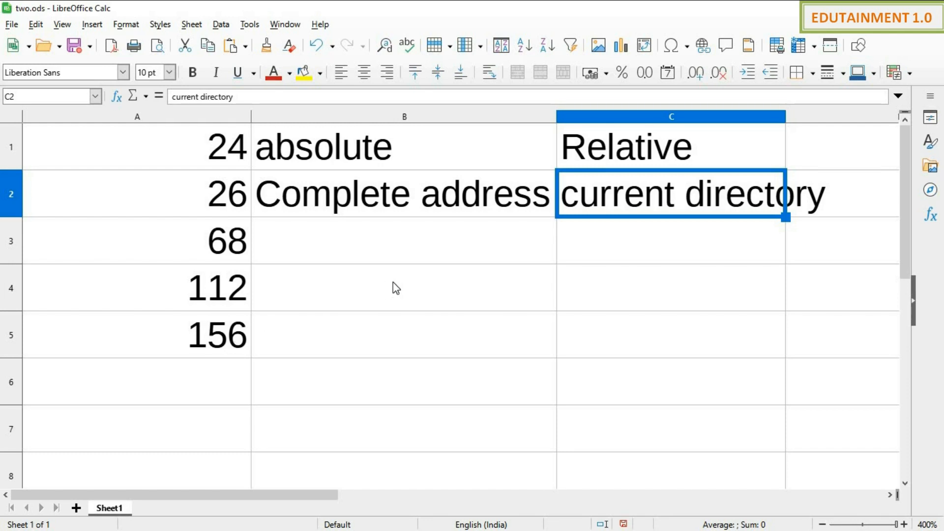
pyautogui.click(386, 252)
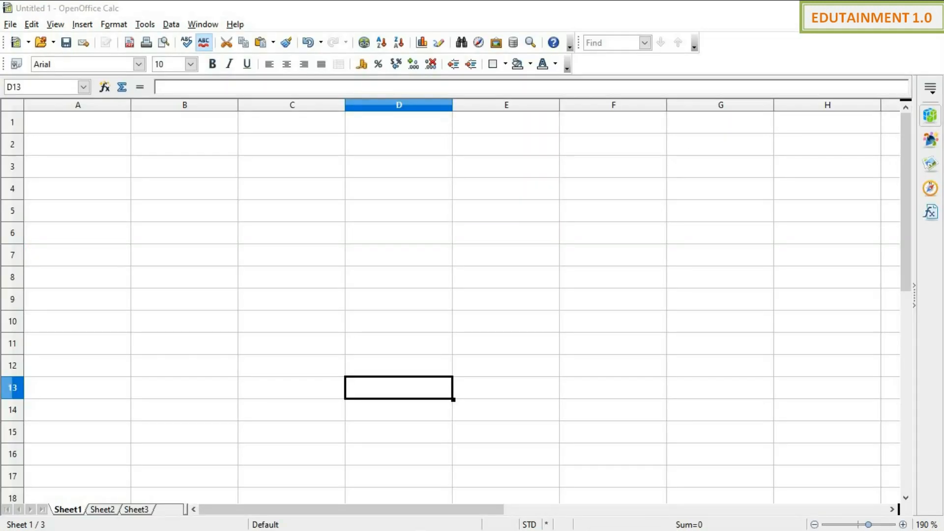
# Step: In the untitled OpenOffice Calc spreadsheet, open the hyperlink settings for A1 and examine the Web, FTP and Telnet types
pyautogui.click(65, 126)
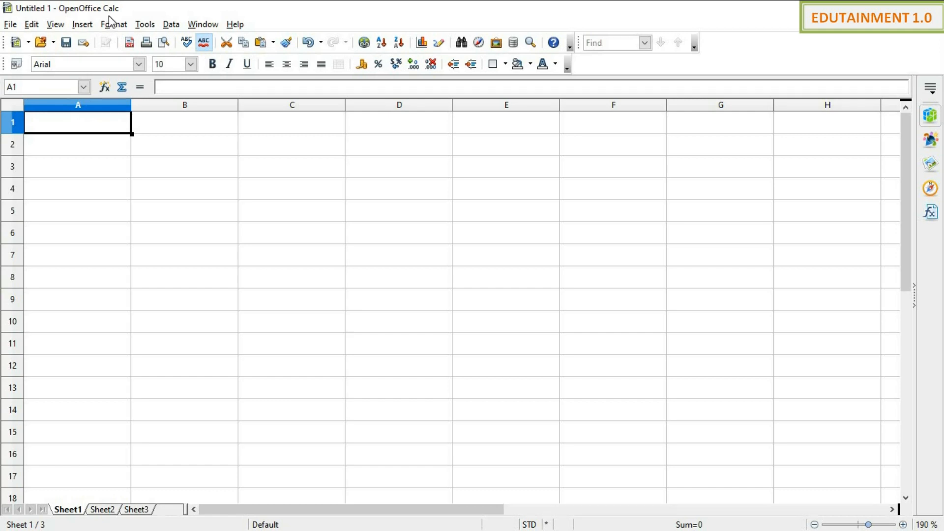
pyautogui.click(82, 27)
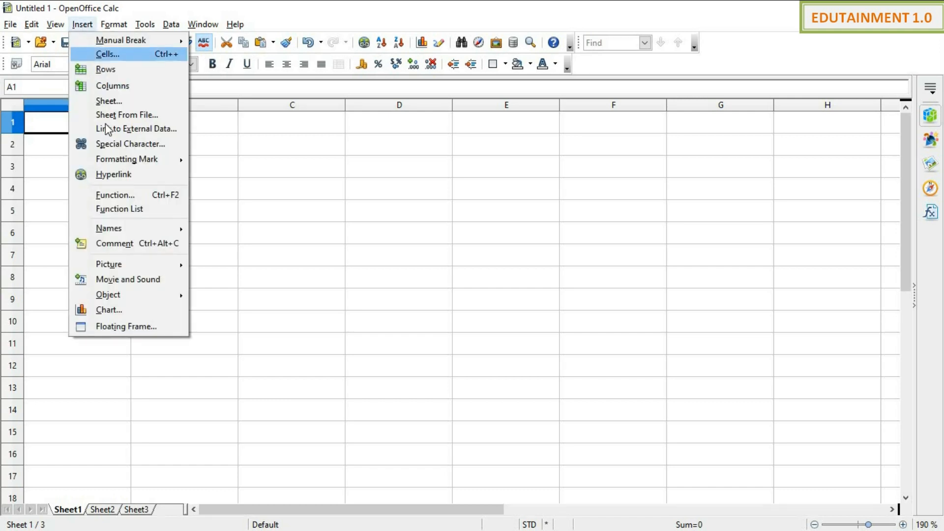
pyautogui.click(116, 173)
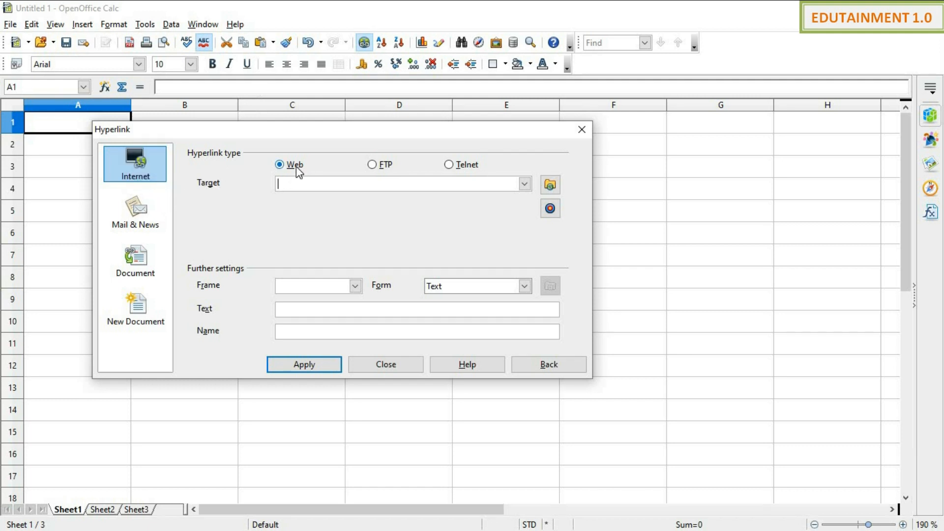
pyautogui.click(372, 165)
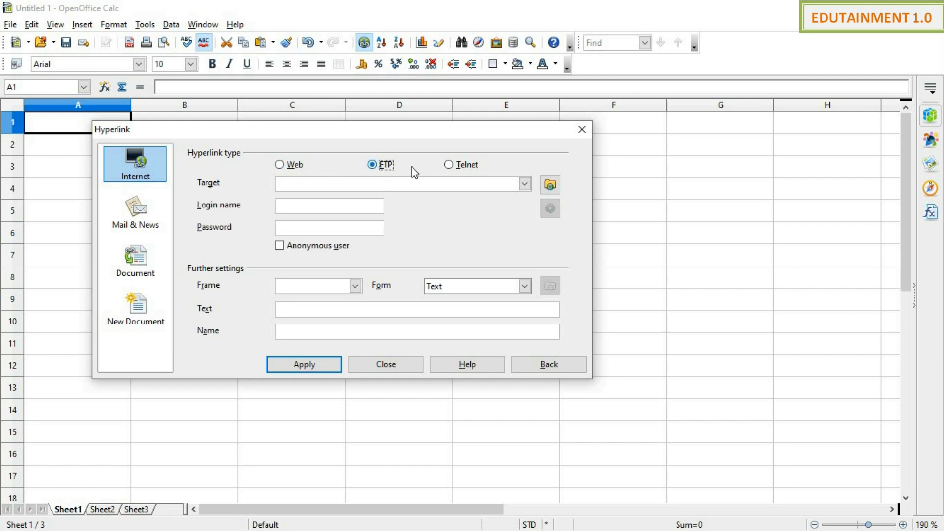
pyautogui.click(448, 165)
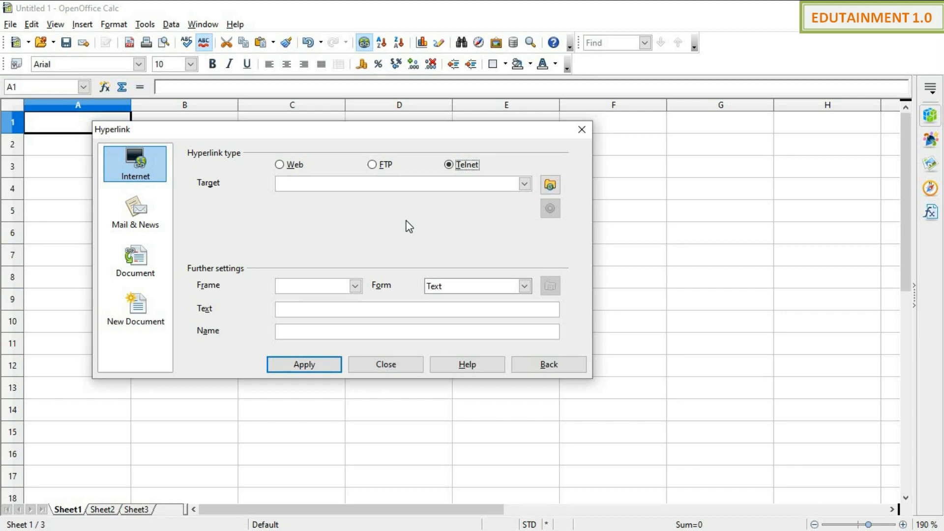
pyautogui.click(294, 165)
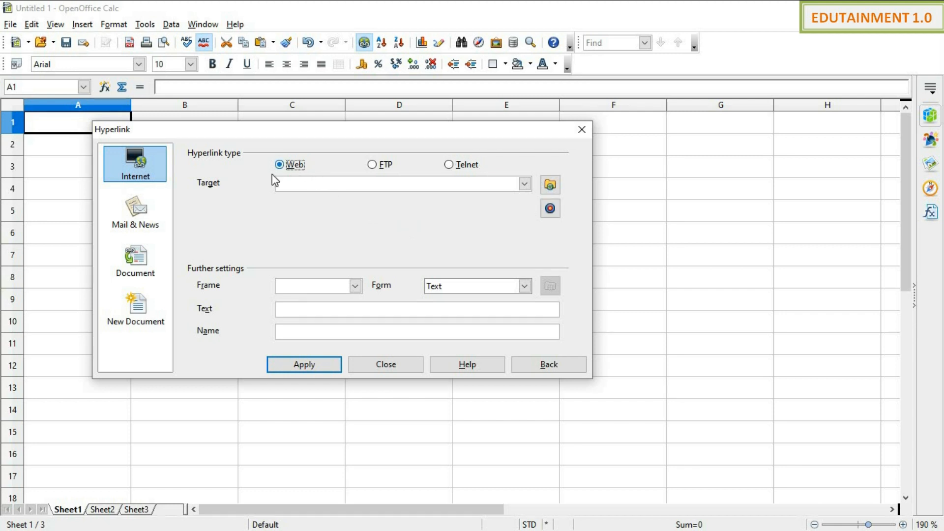
# Step: Examine the Mail & News, Document and New Document hyperlink categories, and leave the hyperlink settings without applying anything
pyautogui.click(151, 216)
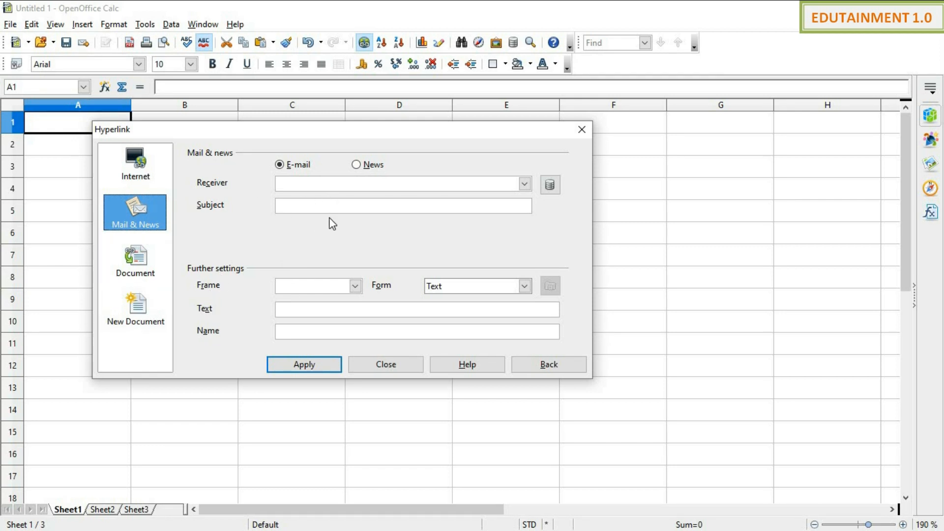
pyautogui.click(135, 260)
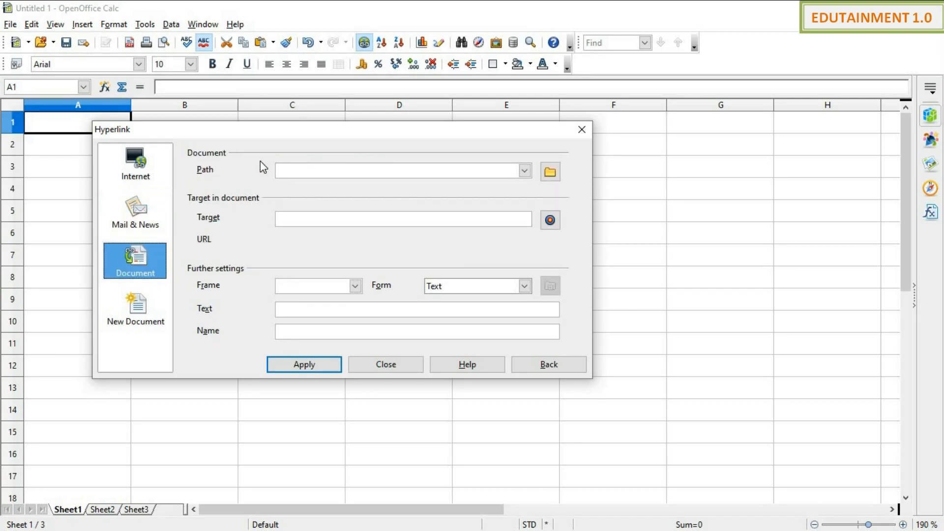
pyautogui.click(142, 309)
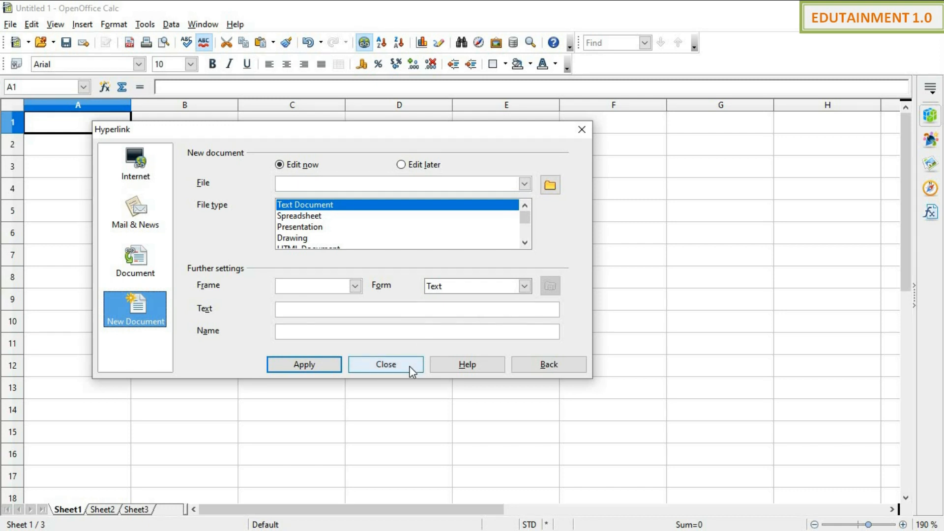
pyautogui.click(158, 180)
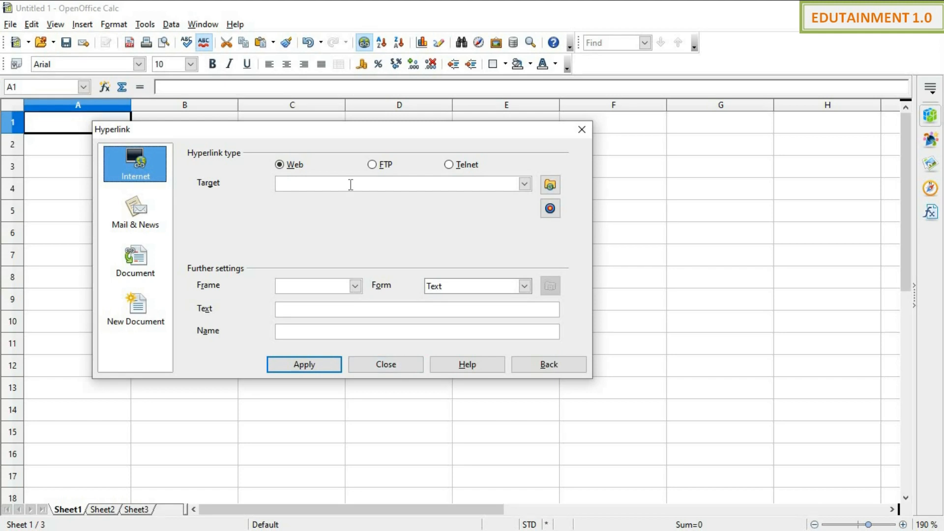
pyautogui.click(375, 363)
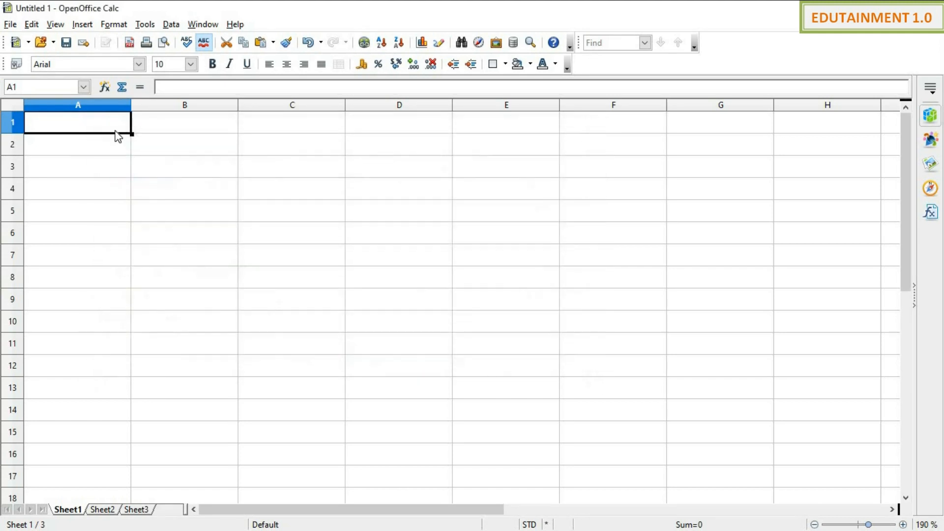
# Step: Enter "Google" in cell A1 and "Facebook" in cell A2
pyautogui.write('g')
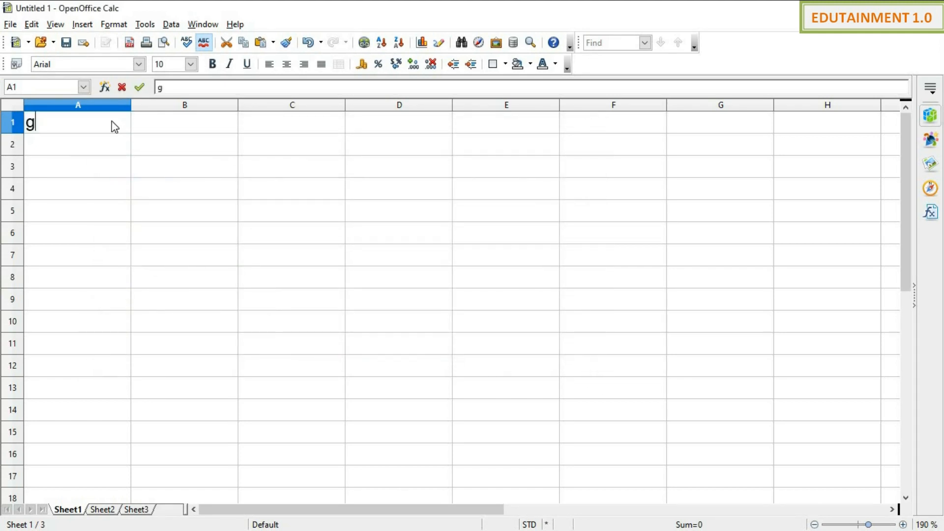
pyautogui.press('BackSpace')
pyautogui.write('Google')
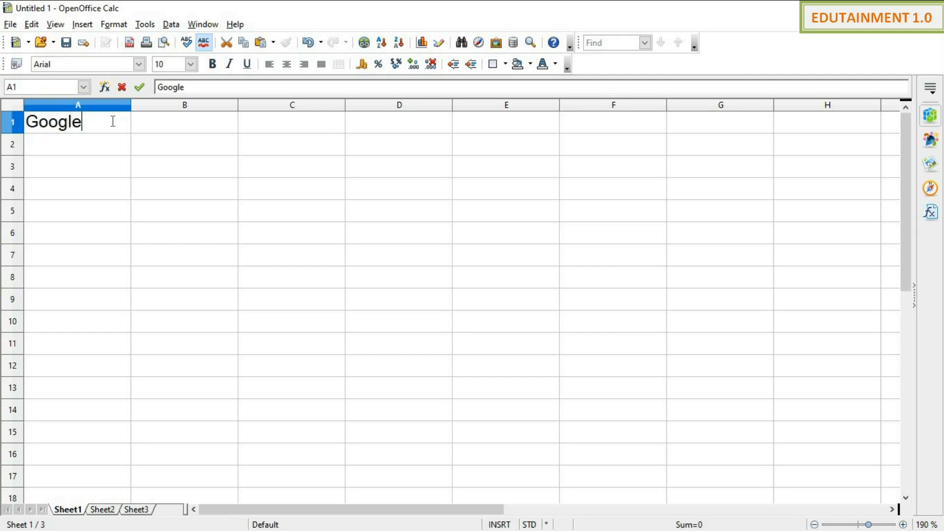
pyautogui.press('Return')
pyautogui.write('Face')
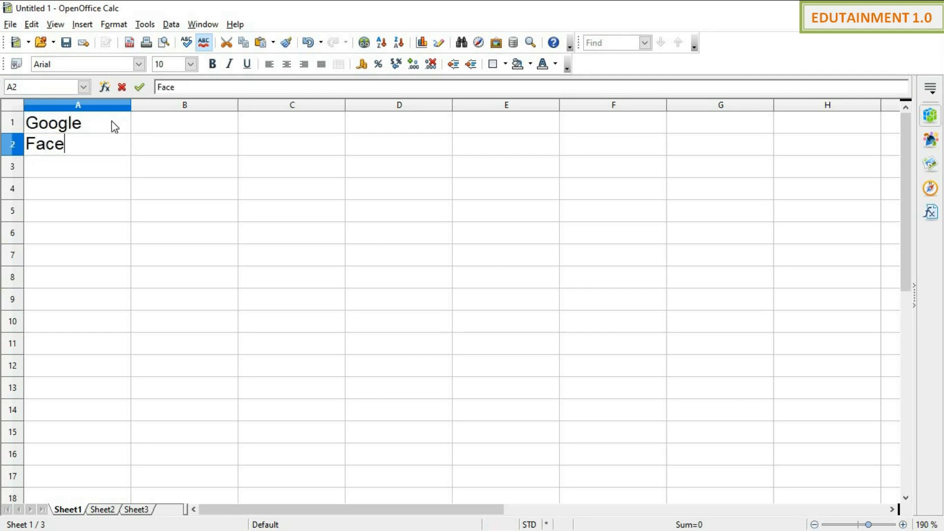
pyautogui.write('book')
pyautogui.click(114, 126)
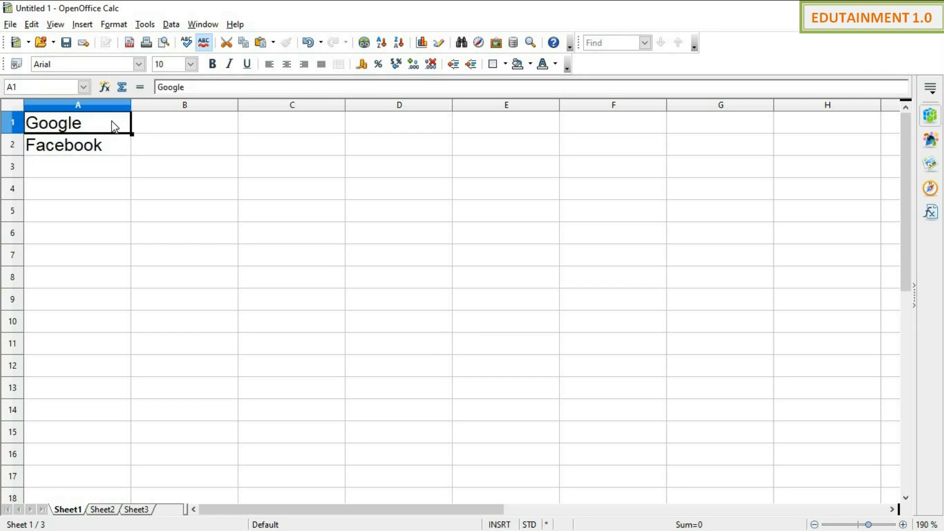
# Step: Insert a web hyperlink to google.com with the text "Click here" in cell B1, and open it in a maximized browser
pyautogui.press('Tab')
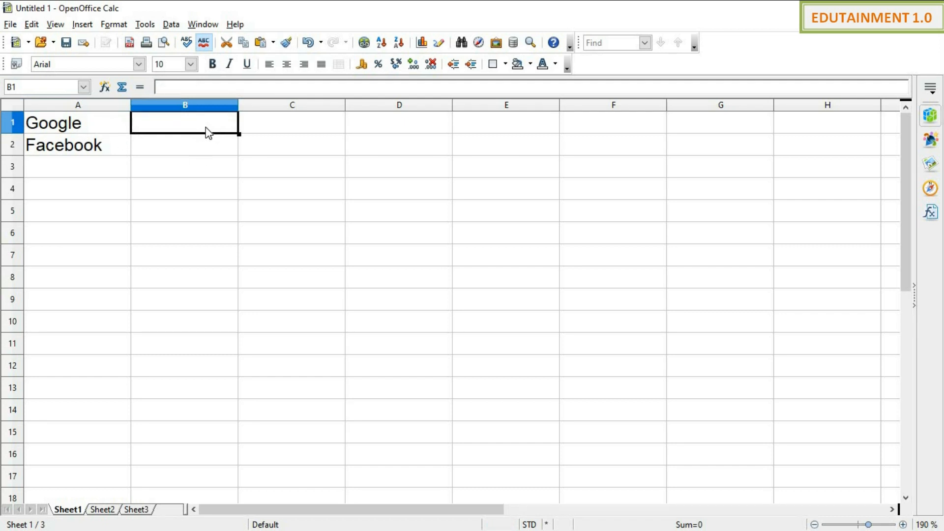
pyautogui.click(84, 25)
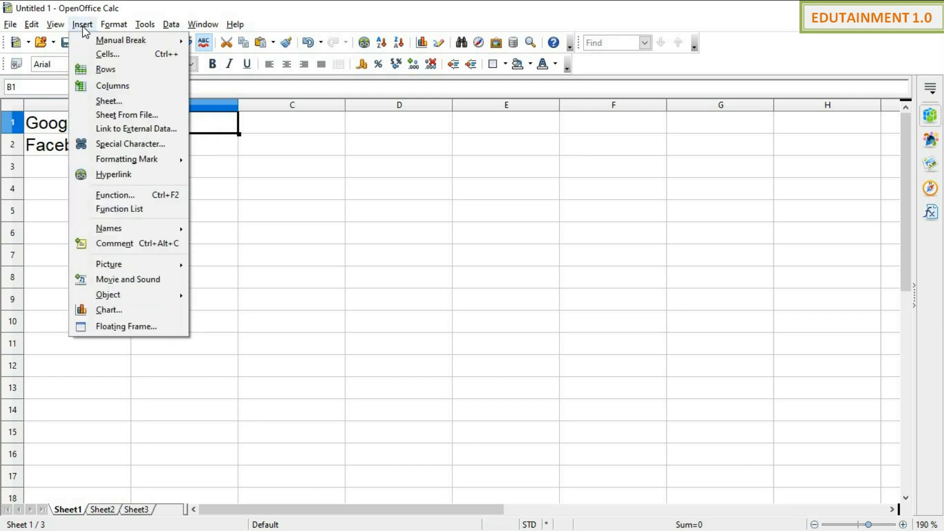
pyautogui.click(114, 174)
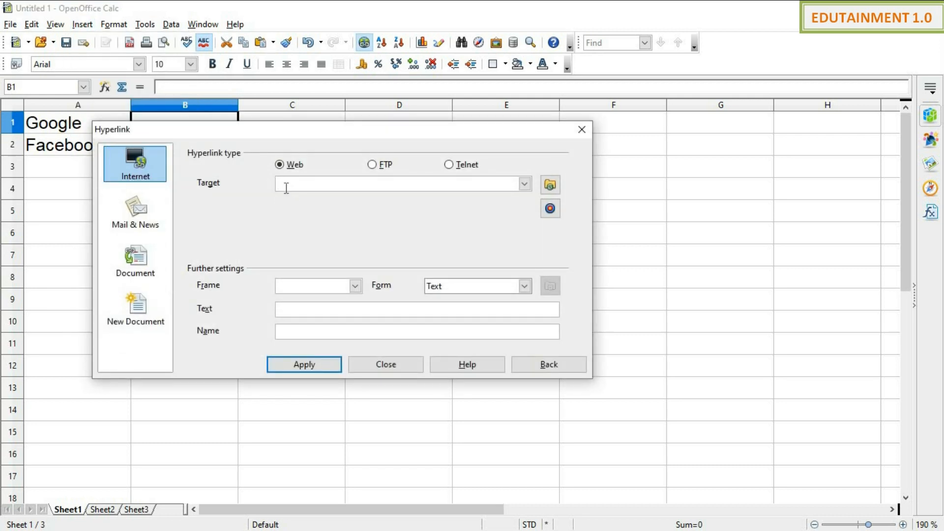
pyautogui.write('google.com')
pyautogui.click(355, 288)
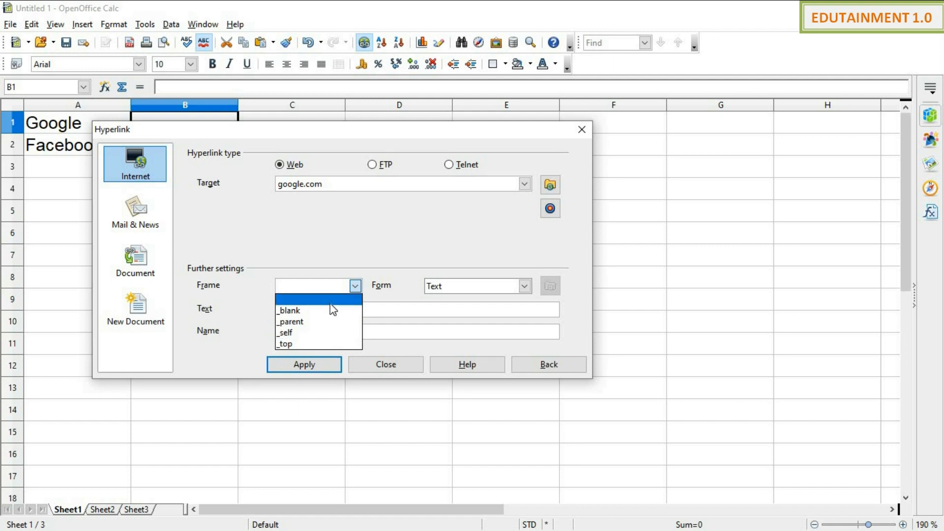
pyautogui.click(580, 337)
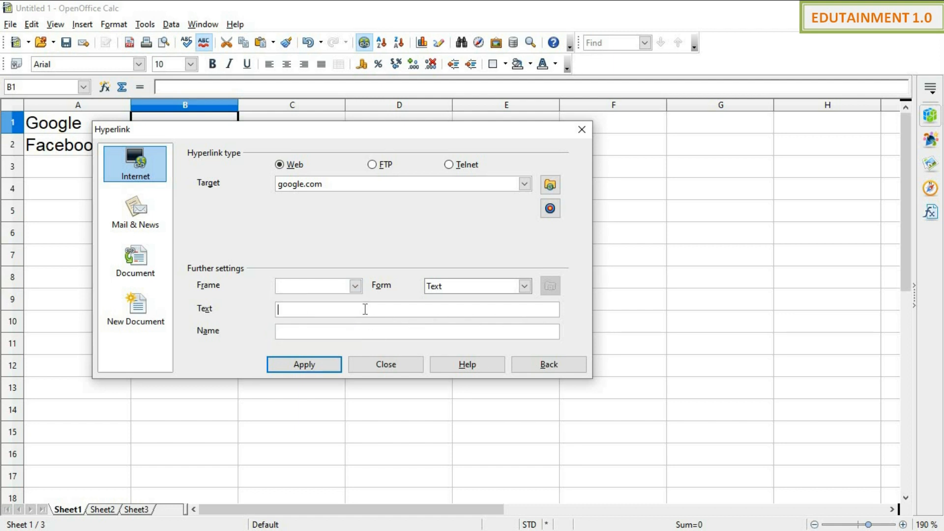
pyautogui.write('Click here')
pyautogui.click(303, 365)
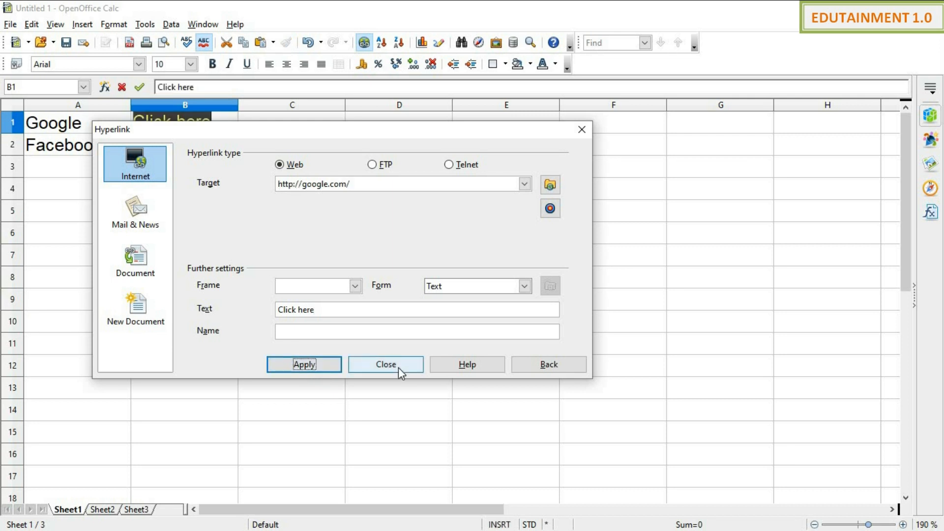
pyautogui.click(398, 365)
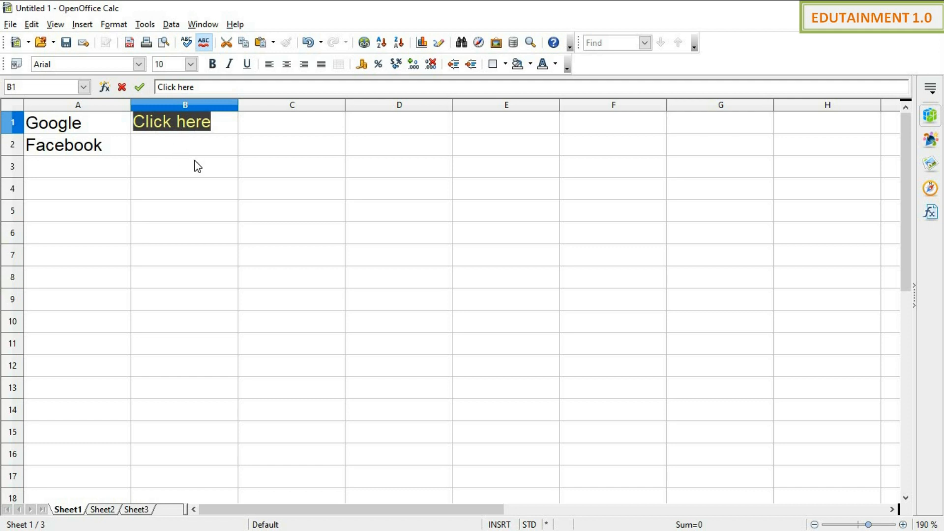
pyautogui.click(187, 126)
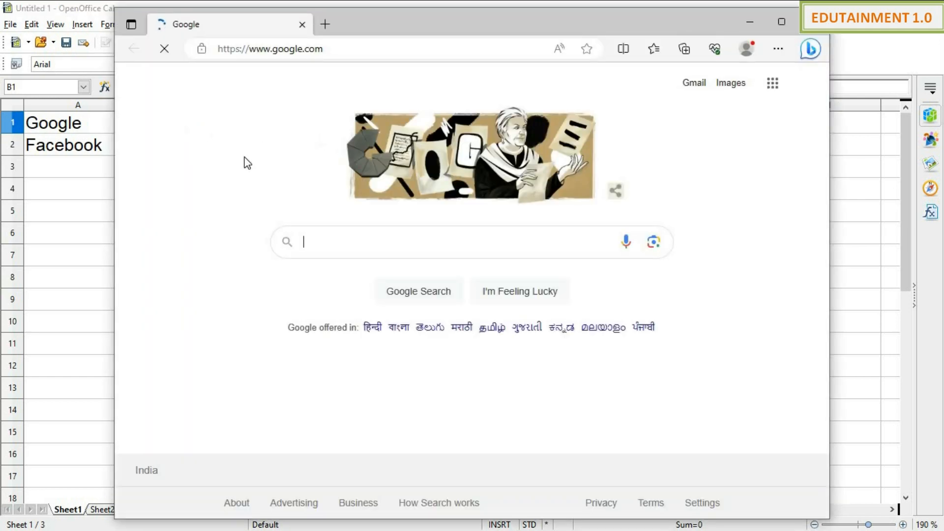
pyautogui.click(782, 22)
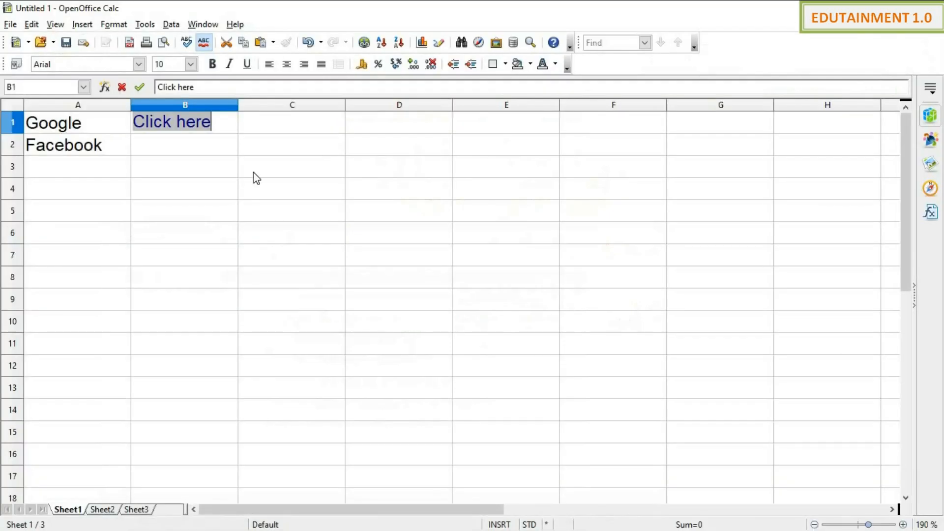
# Step: Insert a web hyperlink to facebook.com with the text "This is facebook link" in cell B2
pyautogui.click(150, 156)
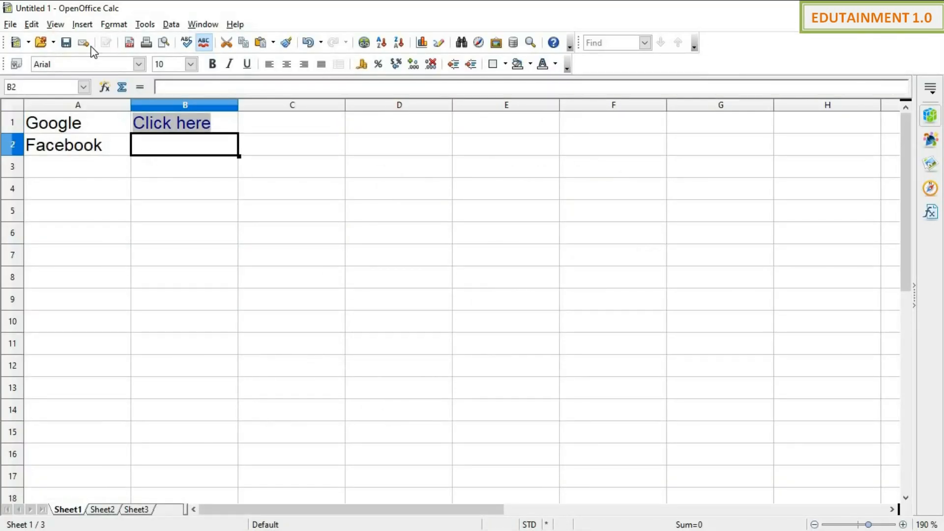
pyautogui.click(82, 26)
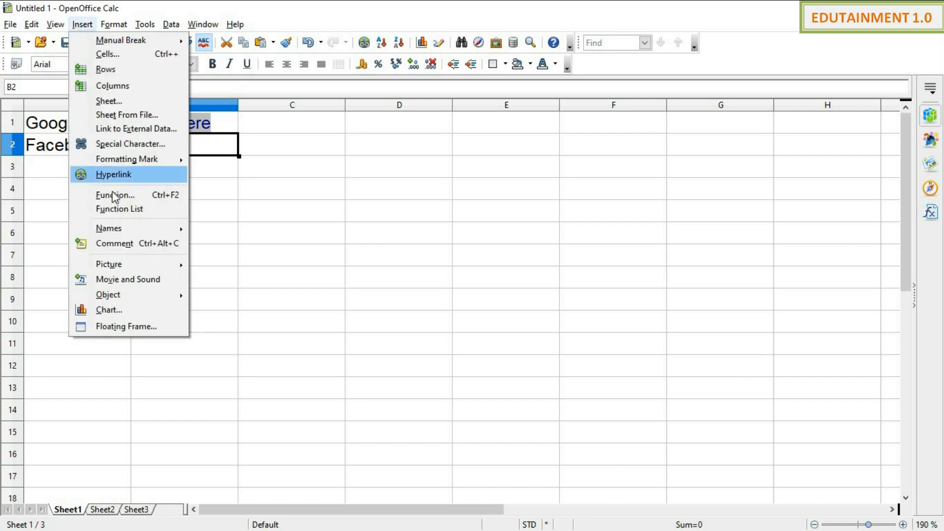
pyautogui.click(117, 175)
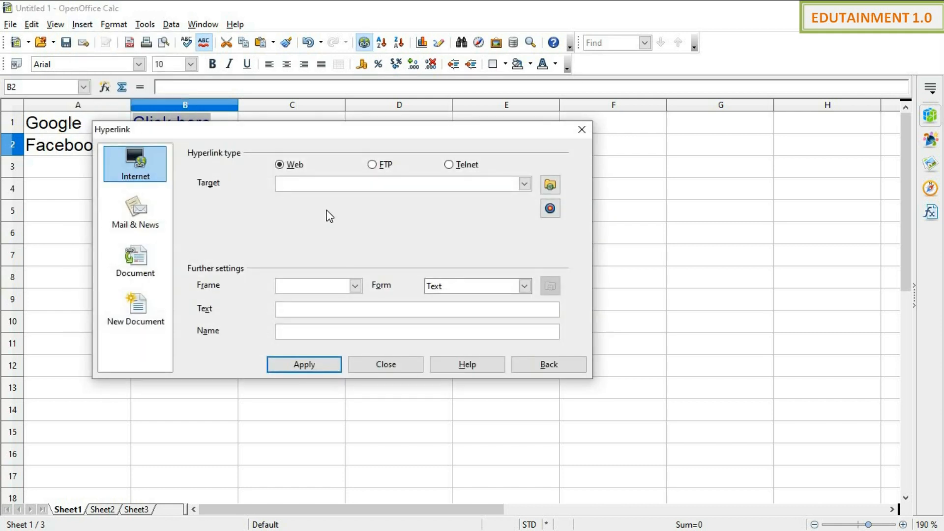
pyautogui.write('faceb')
pyautogui.click(338, 310)
pyautogui.write('this')
pyautogui.press('BackSpace')
pyautogui.press('BackSpace')
pyautogui.press('BackSpace')
pyautogui.press('BackSpace')
pyautogui.write('This is facebook link')
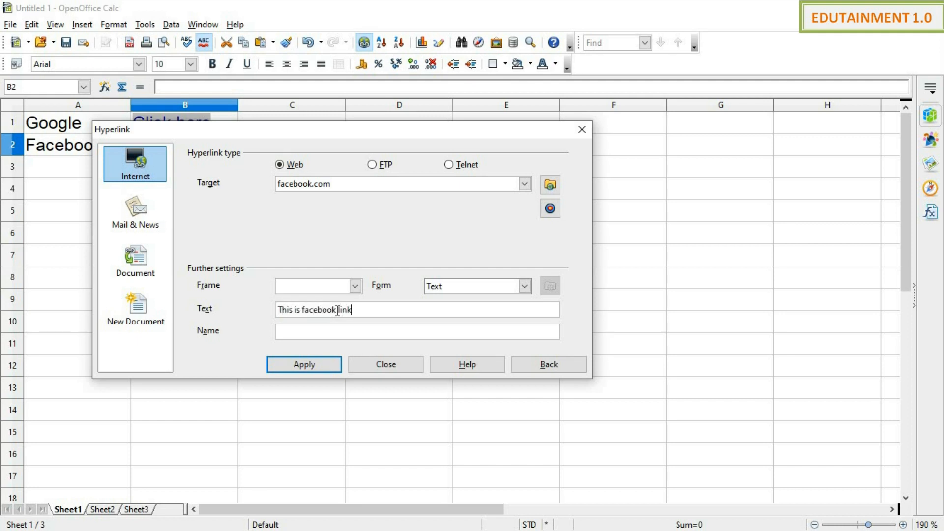
pyautogui.click(324, 362)
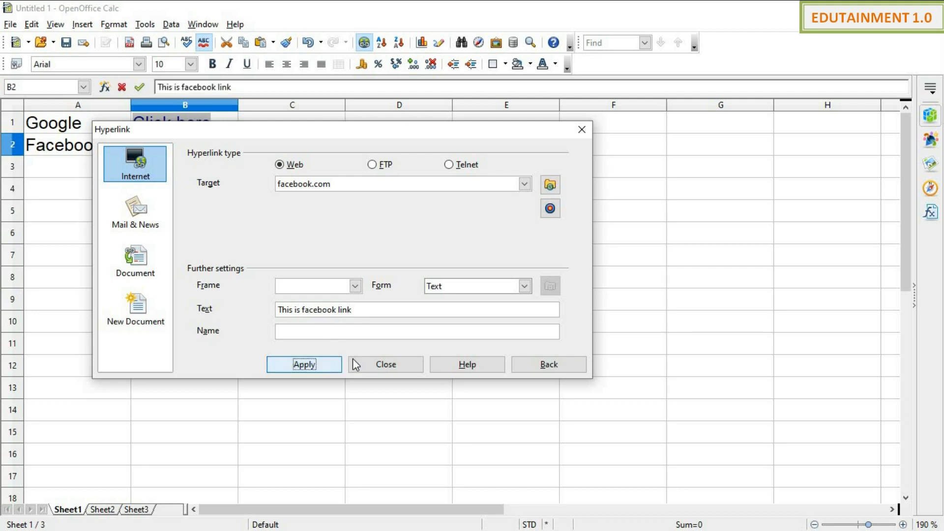
pyautogui.click(407, 364)
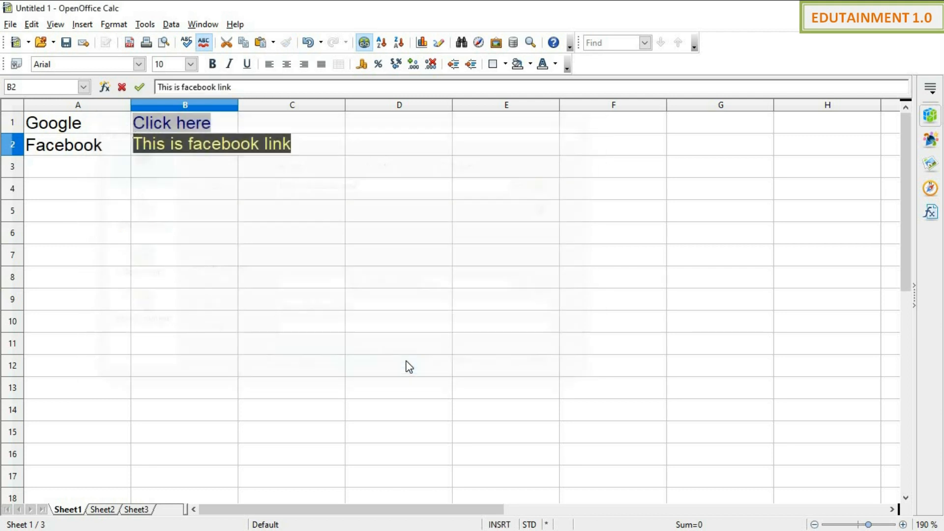
# Step: Widen column B to fit the Facebook link text
pyautogui.click(236, 106)
pyautogui.moveTo(238, 105); pyautogui.dragTo(312, 156)
pyautogui.click(388, 211)
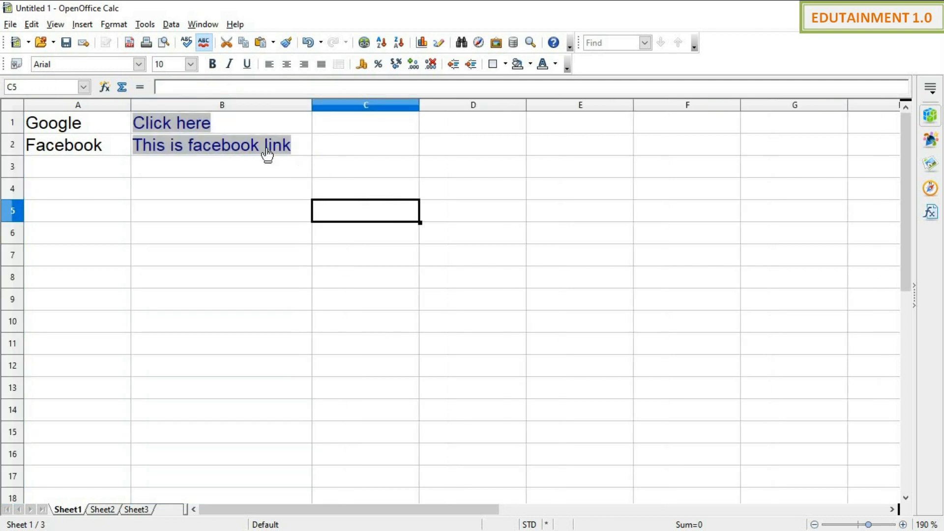
# Step: Open the Facebook link from cell B2 and view both the Google and Facebook pages in the browser
pyautogui.click(221, 153)
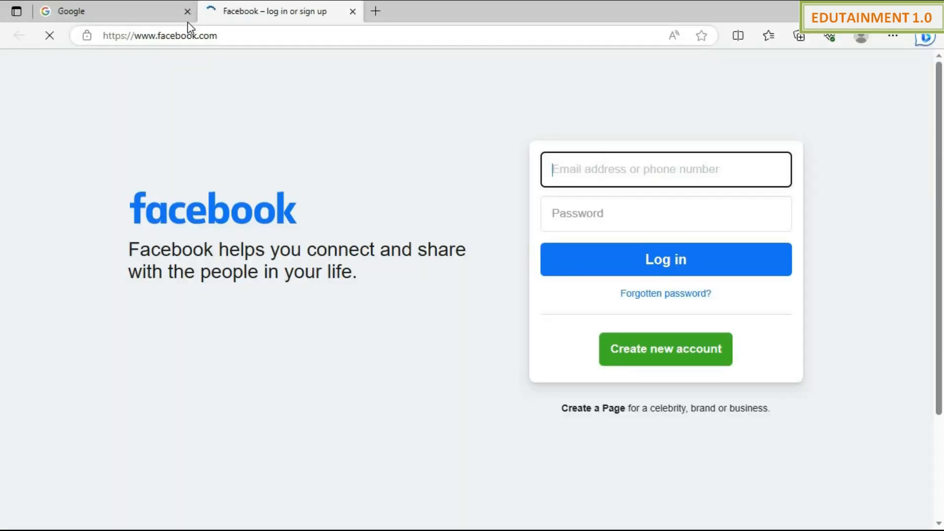
pyautogui.click(156, 14)
pyautogui.click(253, 11)
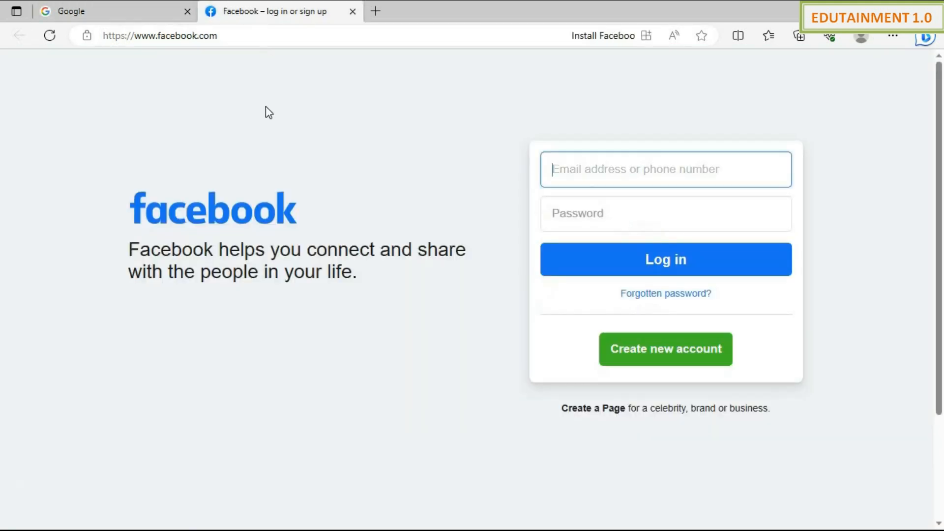